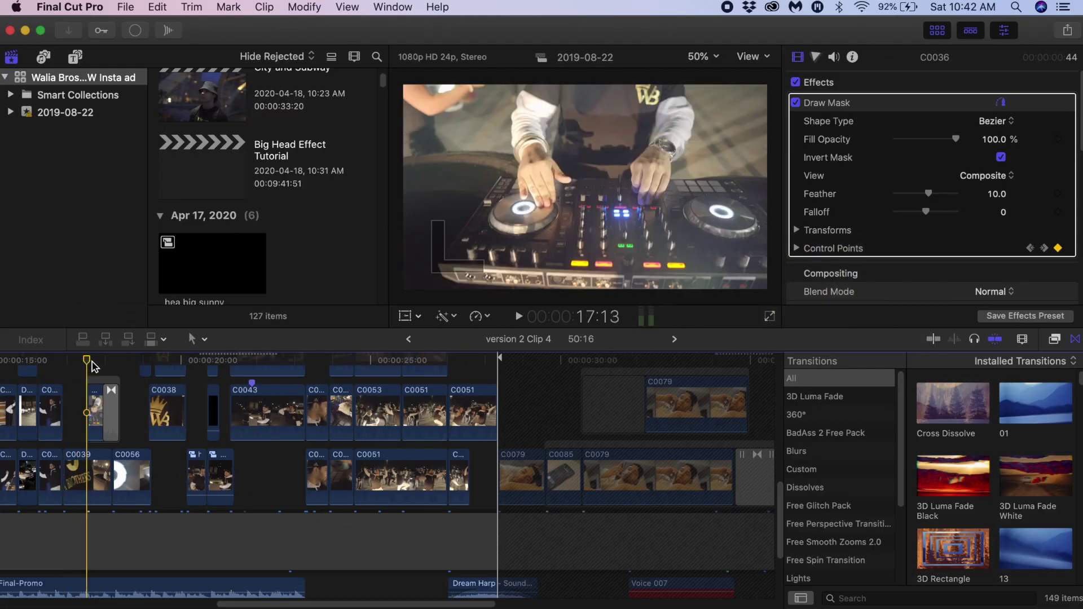
Step: Play back the existing promo edit from about 17:13 to review the finished effect
{"action": "left_click_drag", "start_coordinate": [115, 365], "coordinate": [89, 364]}
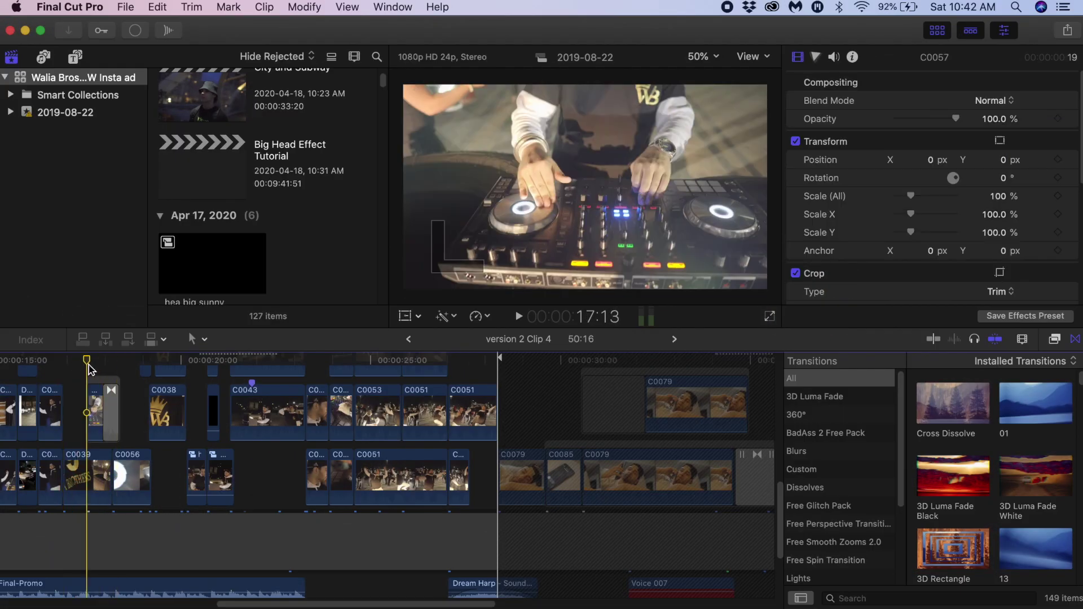
{"action": "key", "text": "super+="}
{"action": "key", "text": "space"}
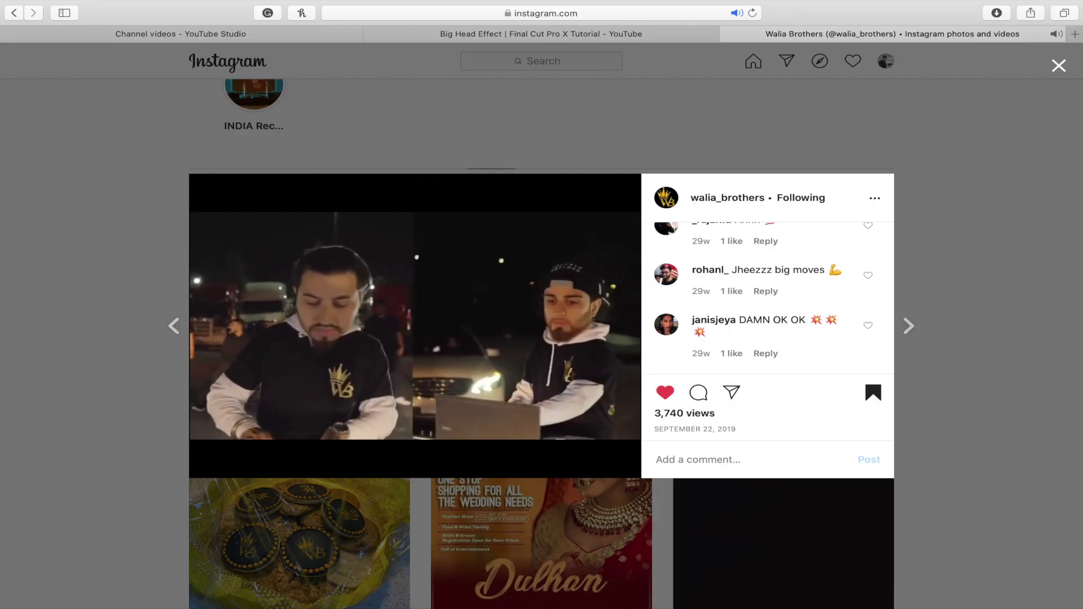
Step: Create a 1080p HD project named Big Head Effect at 1920x1080 and 23.98p in the 2019-08-22 event
{"action": "left_click", "coordinate": [125, 6]}
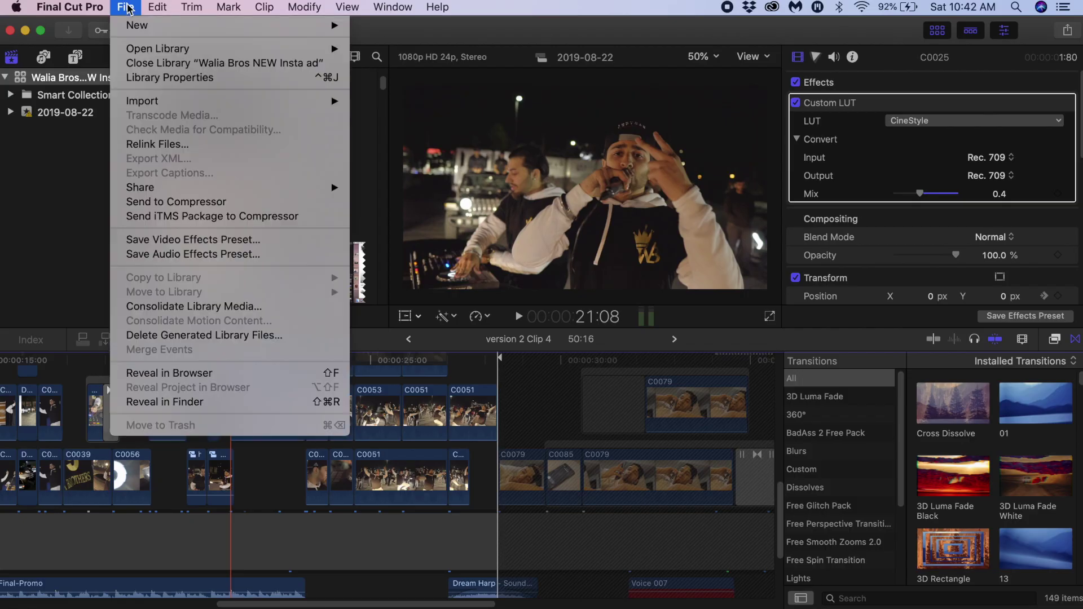
{"action": "mouse_move", "coordinate": [135, 31]}
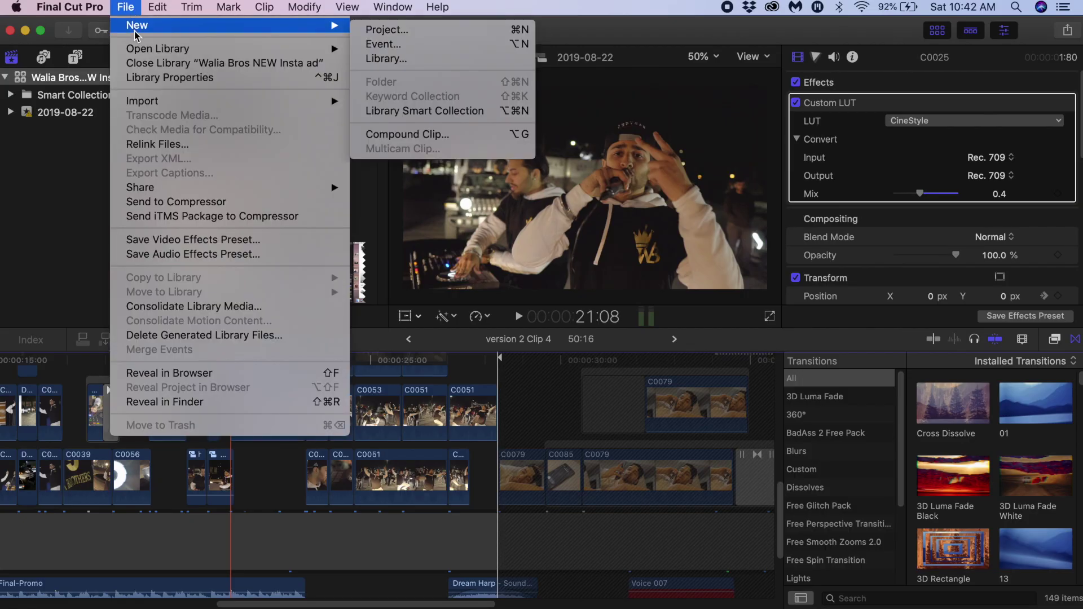
{"action": "left_click", "coordinate": [387, 30]}
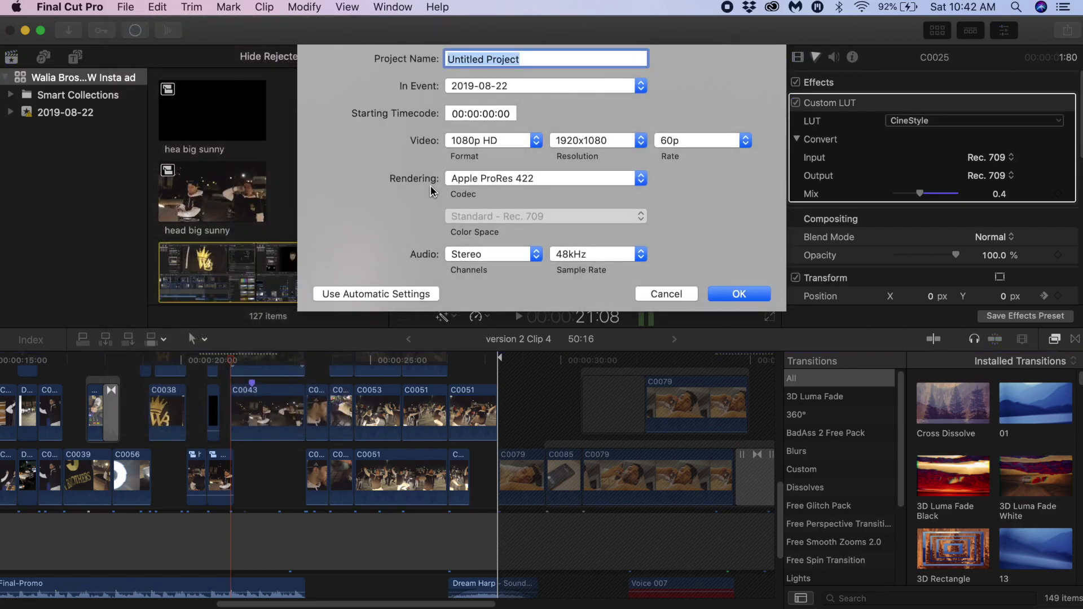
{"action": "key", "text": "BackSpace"}
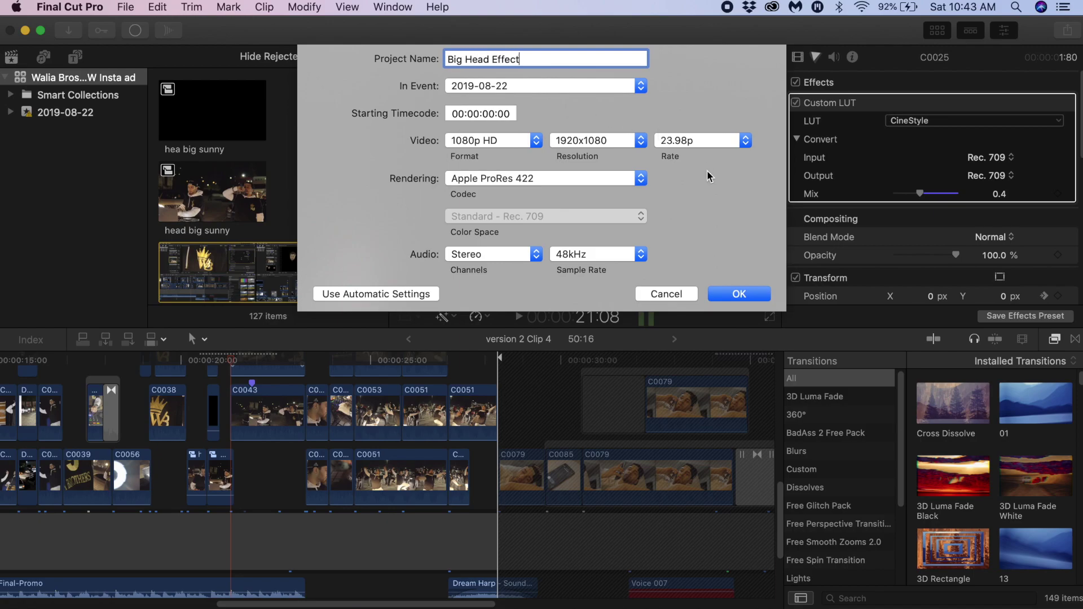
{"action": "left_click", "coordinate": [728, 294]}
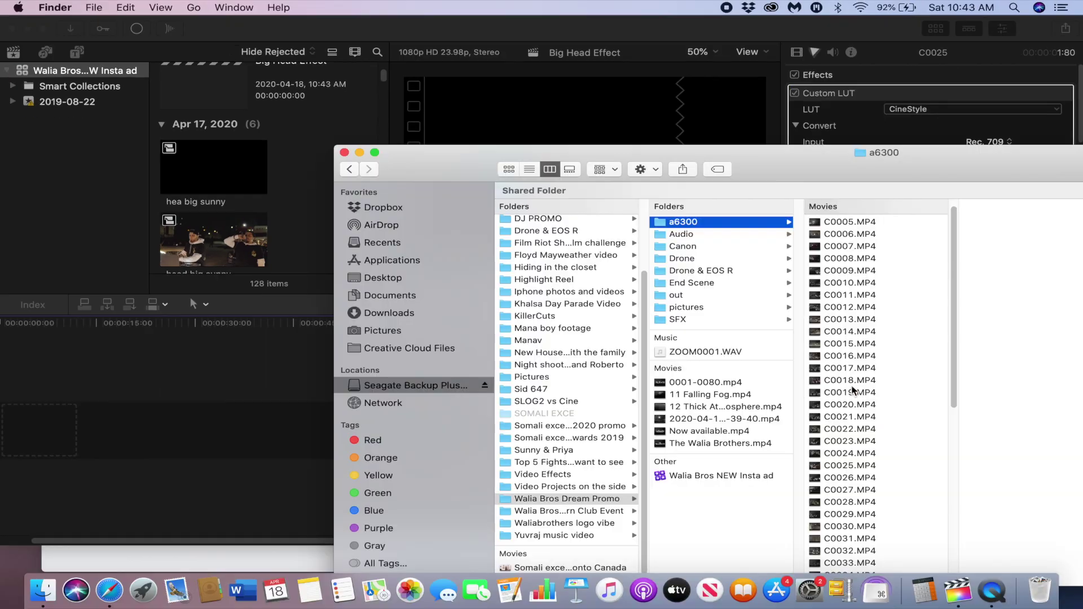
Step: Import C0020.MP4 from the a6300 folder in Finder as the first clip of the empty timeline
{"action": "left_click", "coordinate": [852, 404]}
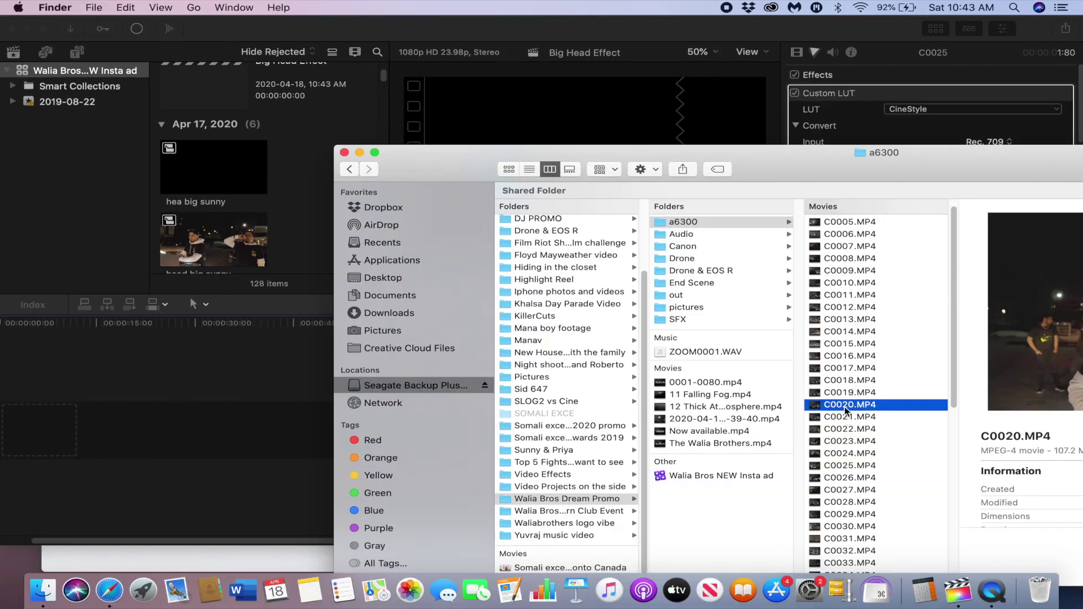
{"action": "left_click_drag", "start_coordinate": [846, 411], "coordinate": [7, 369]}
{"action": "key", "text": "super+equal"}
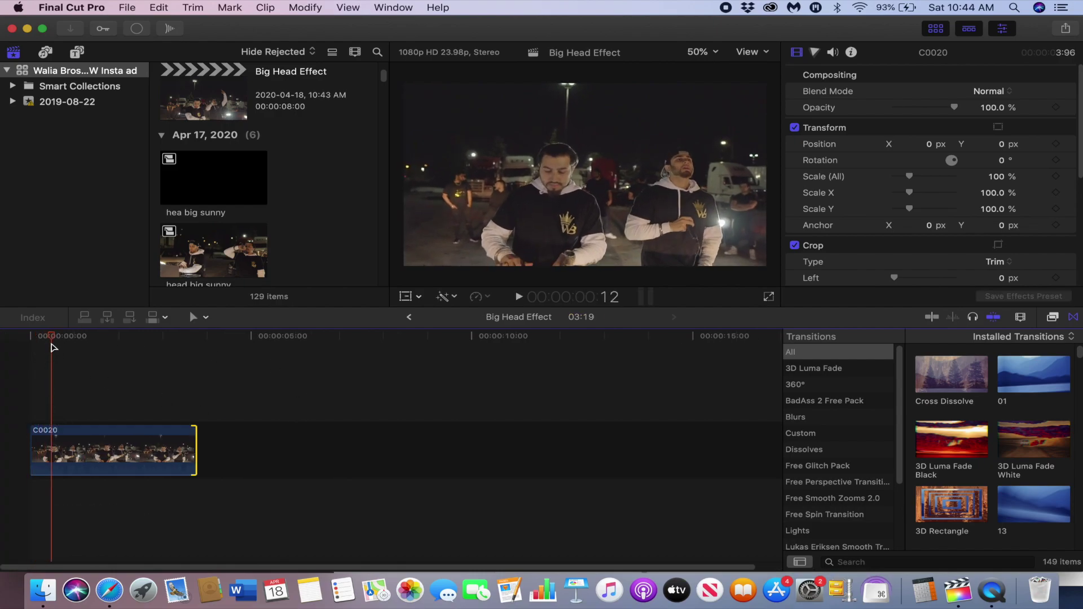
Step: Split the C0020 clip at frame 8 and delete the short opening piece
{"action": "key", "text": "super+b"}
{"action": "left_click_drag", "start_coordinate": [44, 431], "coordinate": [44, 434]}
{"action": "left_click", "coordinate": [40, 435]}
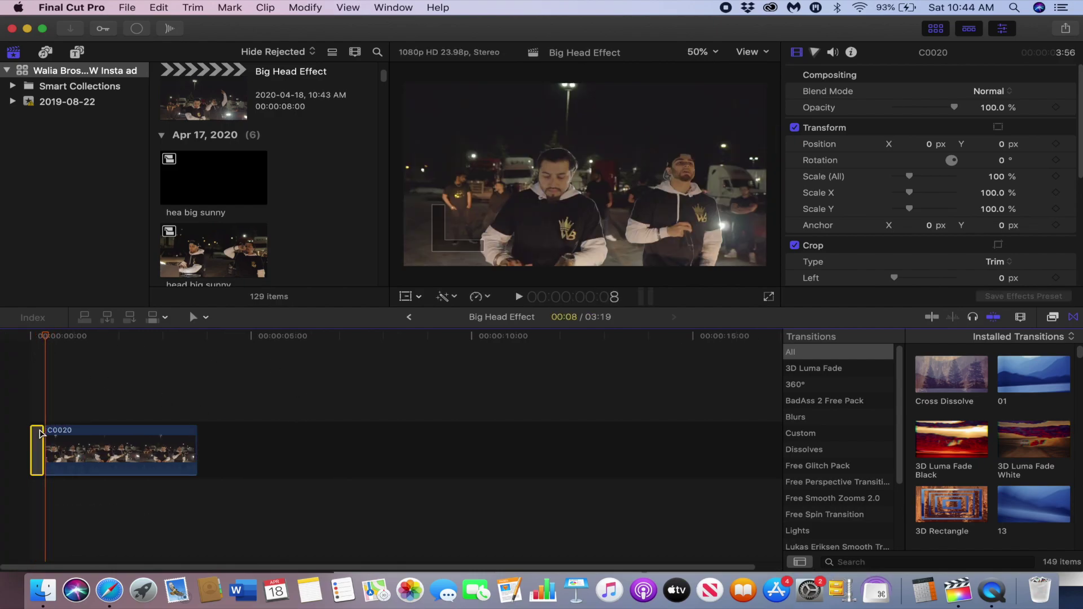
{"action": "key", "text": "BackSpace"}
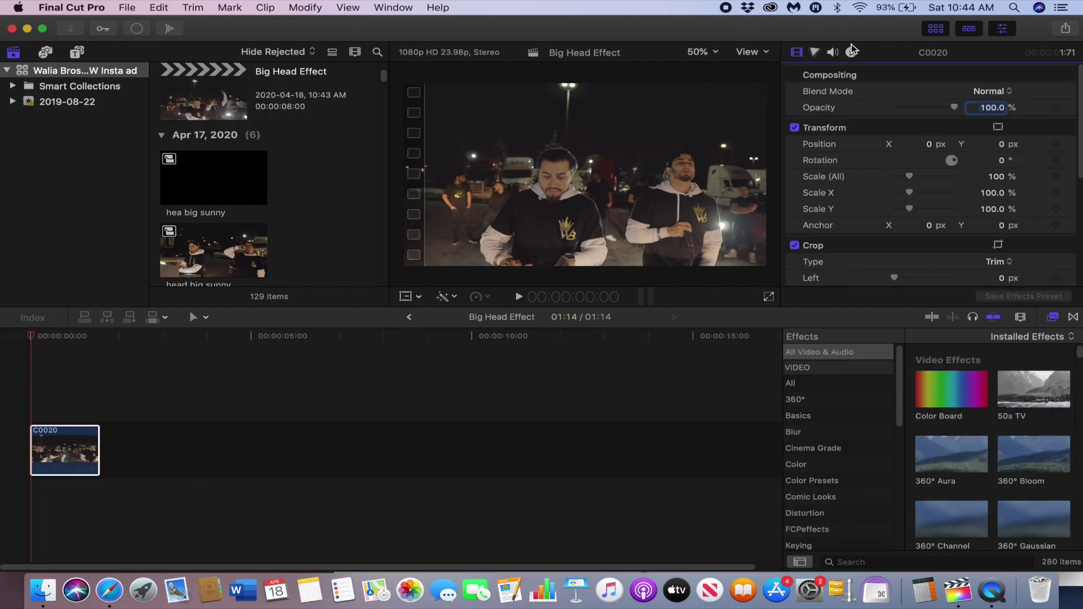
Step: Check the C0020 clip's frame rate and retime the clip to 20% speed
{"action": "left_click", "coordinate": [851, 52]}
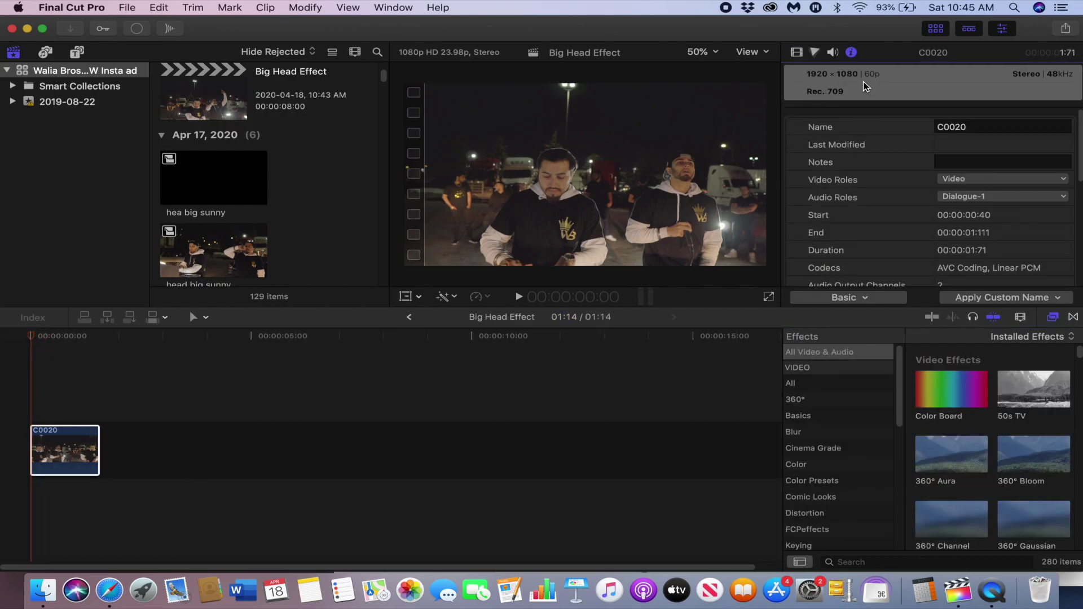
{"action": "left_click", "coordinate": [57, 432]}
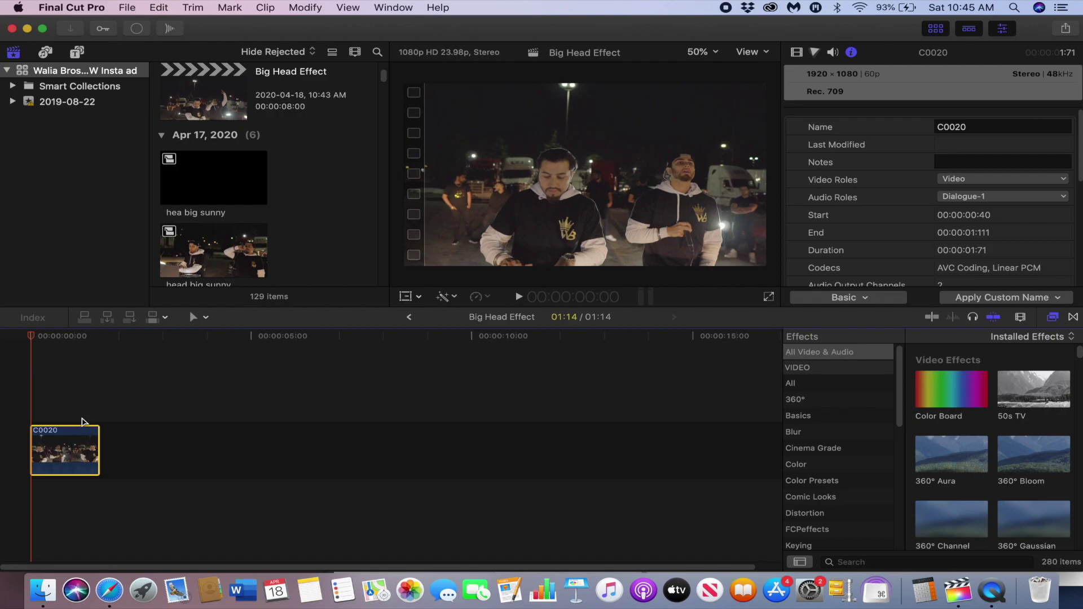
{"action": "key", "text": "shift+n"}
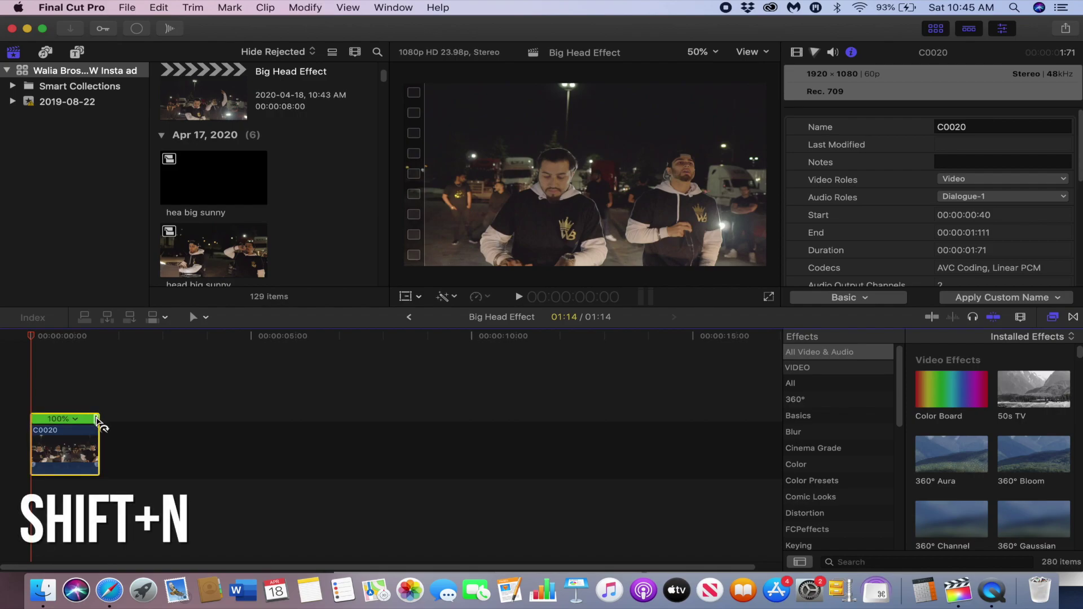
{"action": "left_click_drag", "start_coordinate": [97, 420], "coordinate": [383, 450]}
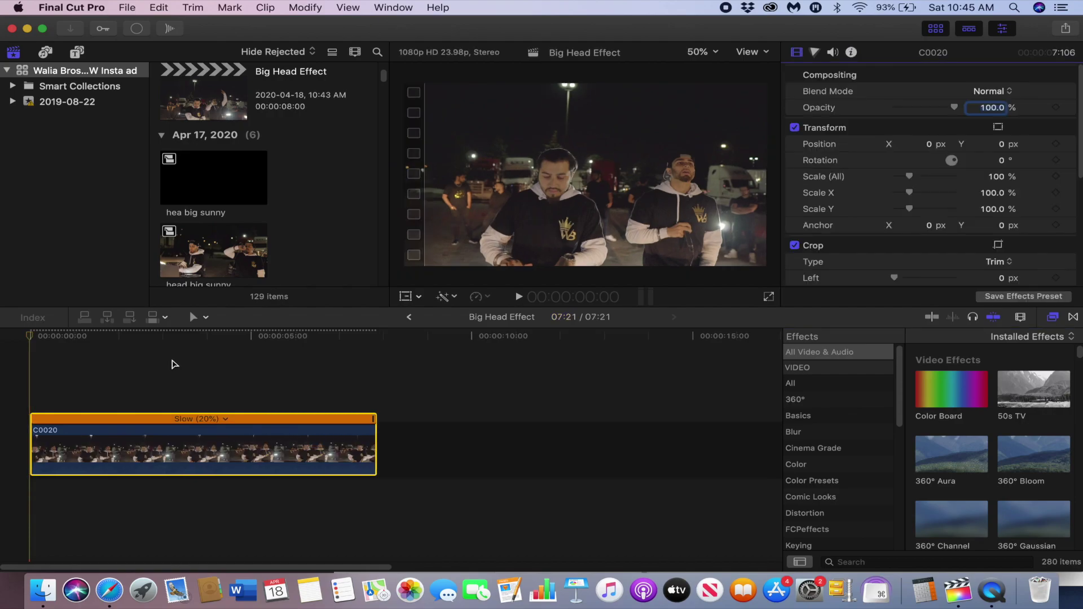
Step: Search the effects for "mask" and apply Draw Mask to the slowed C0020 clip
{"action": "left_click", "coordinate": [867, 562]}
{"action": "type", "text": "mask"}
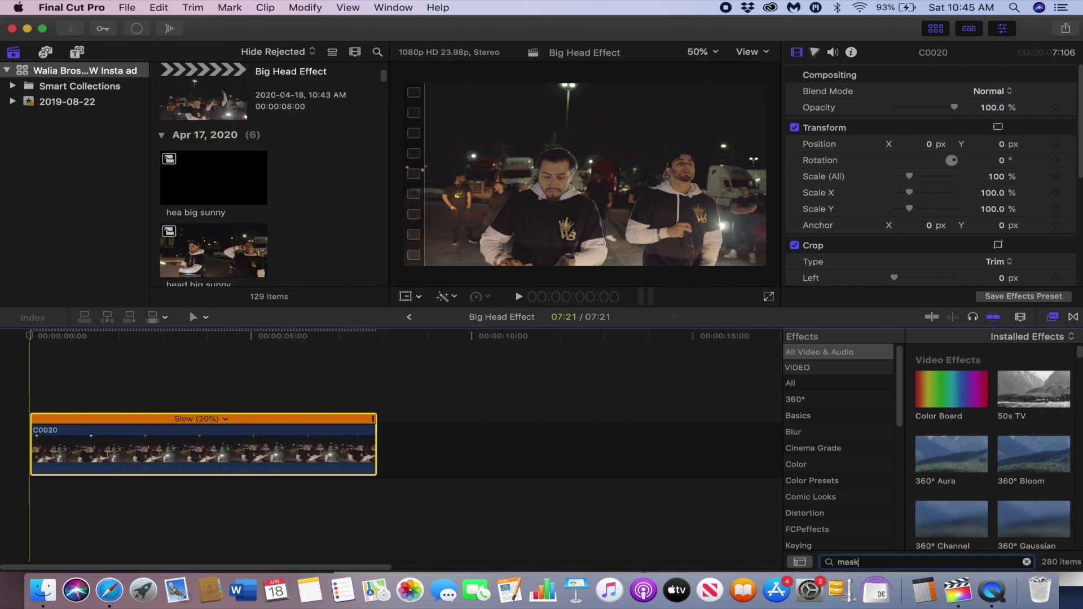
{"action": "mouse_move", "coordinate": [952, 380]}
{"action": "left_mouse_down"}
{"action": "mouse_move", "coordinate": [519, 379]}
{"action": "mouse_move", "coordinate": [175, 449]}
{"action": "left_mouse_up"}
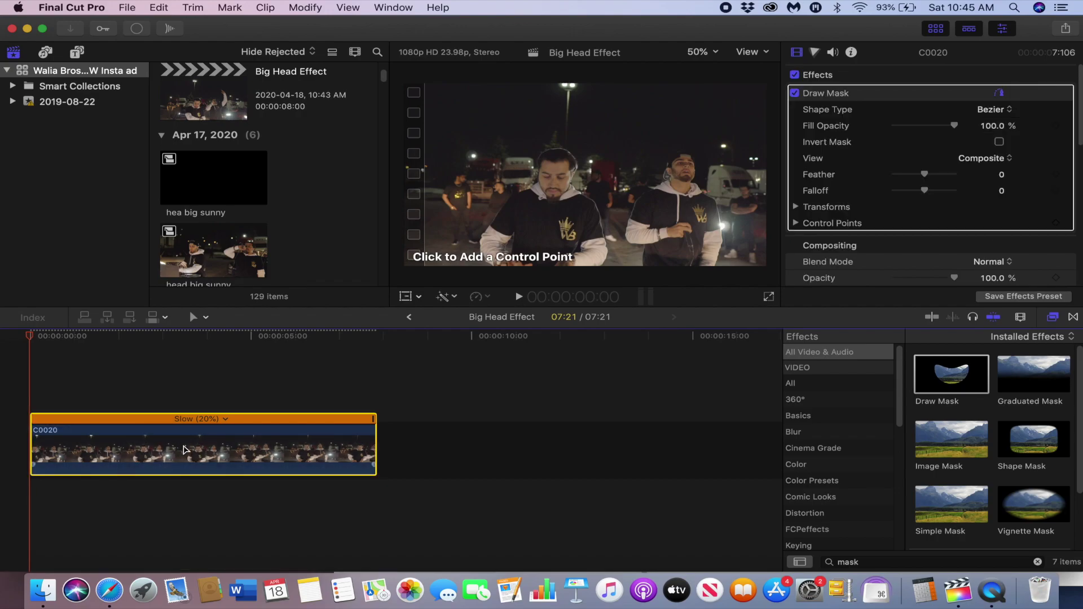
Step: Start the mask outline with control points under the beard and up the jaw of the man looking down
{"action": "left_click", "coordinate": [703, 54]}
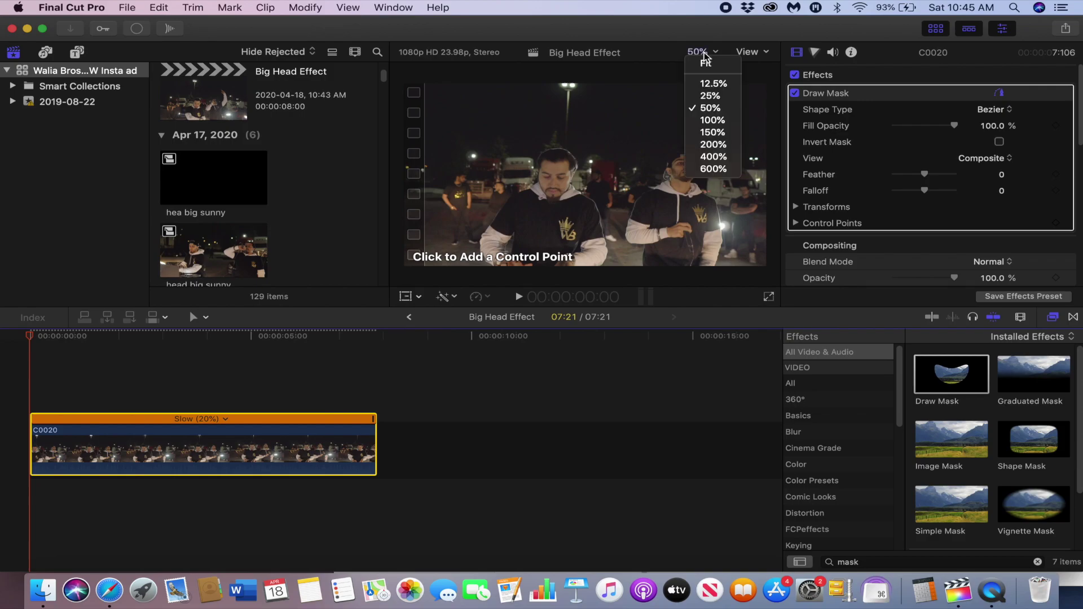
{"action": "left_click", "coordinate": [717, 144]}
{"action": "left_click_drag", "start_coordinate": [750, 171], "coordinate": [712, 59]}
{"action": "left_click", "coordinate": [713, 57]}
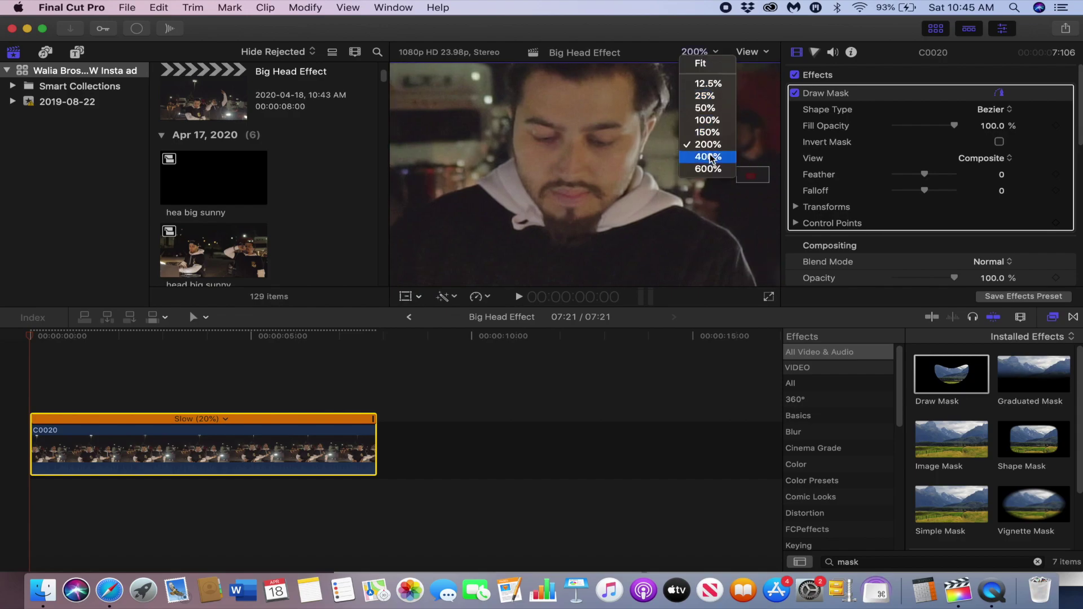
{"action": "left_click", "coordinate": [713, 159]}
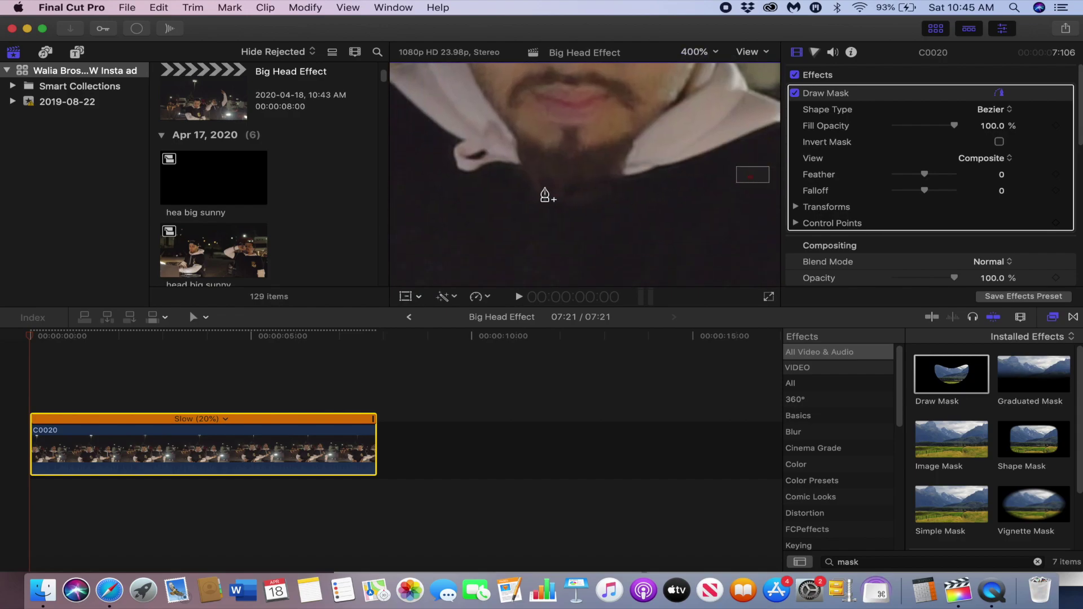
{"action": "left_click", "coordinate": [538, 194]}
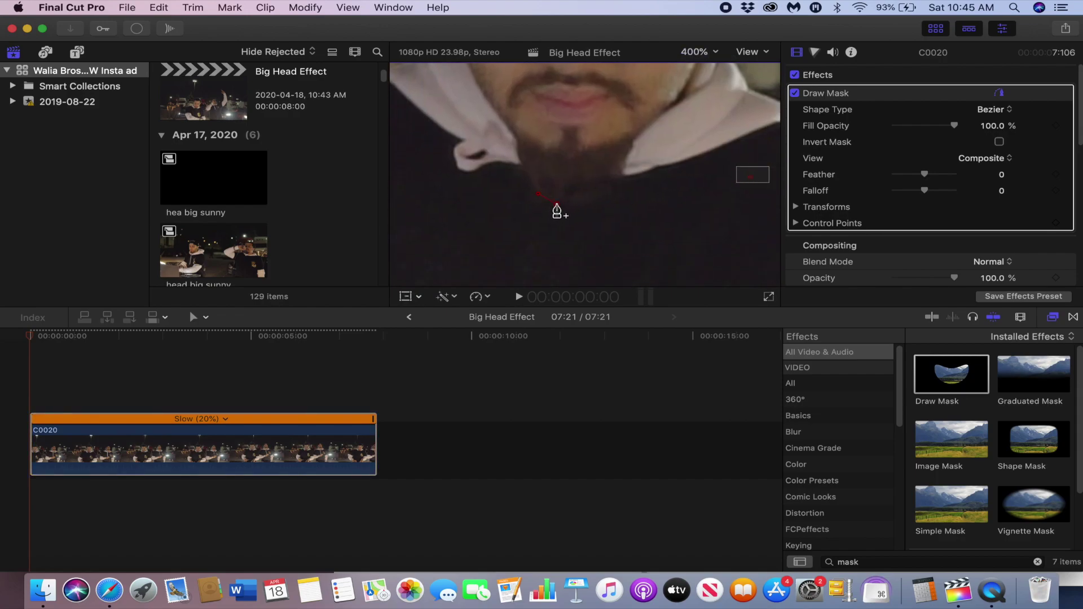
{"action": "left_click", "coordinate": [557, 203]}
{"action": "left_click", "coordinate": [579, 206]}
{"action": "left_click", "coordinate": [612, 190]}
{"action": "left_click", "coordinate": [634, 141]}
Step: Continue the mask outline around the man's head and close it at the first control point under the beard
{"action": "left_click_drag", "start_coordinate": [745, 170], "coordinate": [747, 168]}
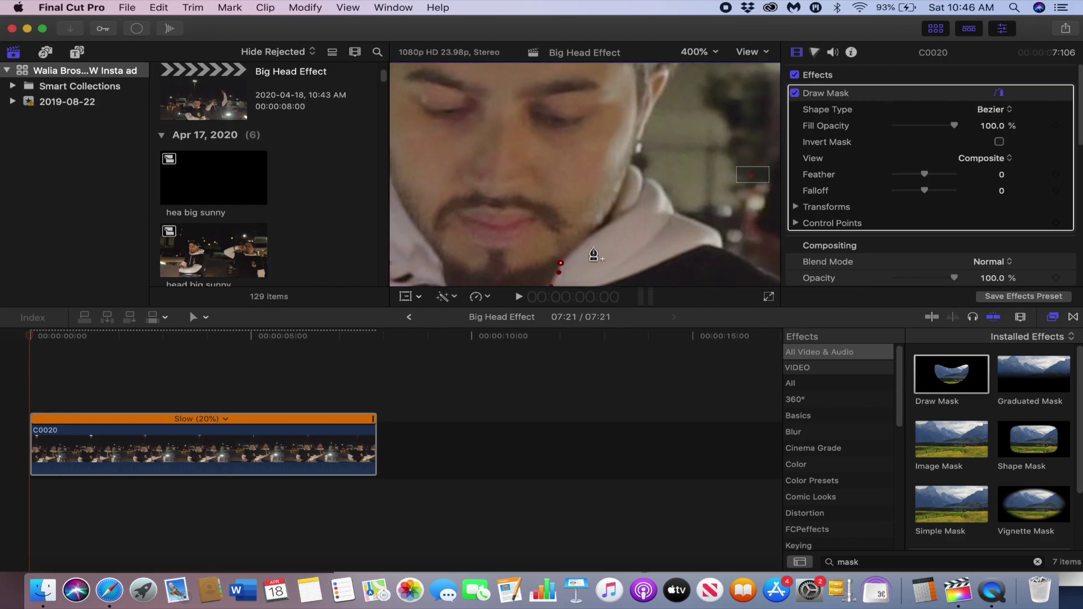
{"action": "left_click", "coordinate": [581, 240]}
{"action": "left_click", "coordinate": [591, 231]}
{"action": "scroll", "coordinate": [593, 161], "scroll_direction": "up", "scroll_amount": 3}
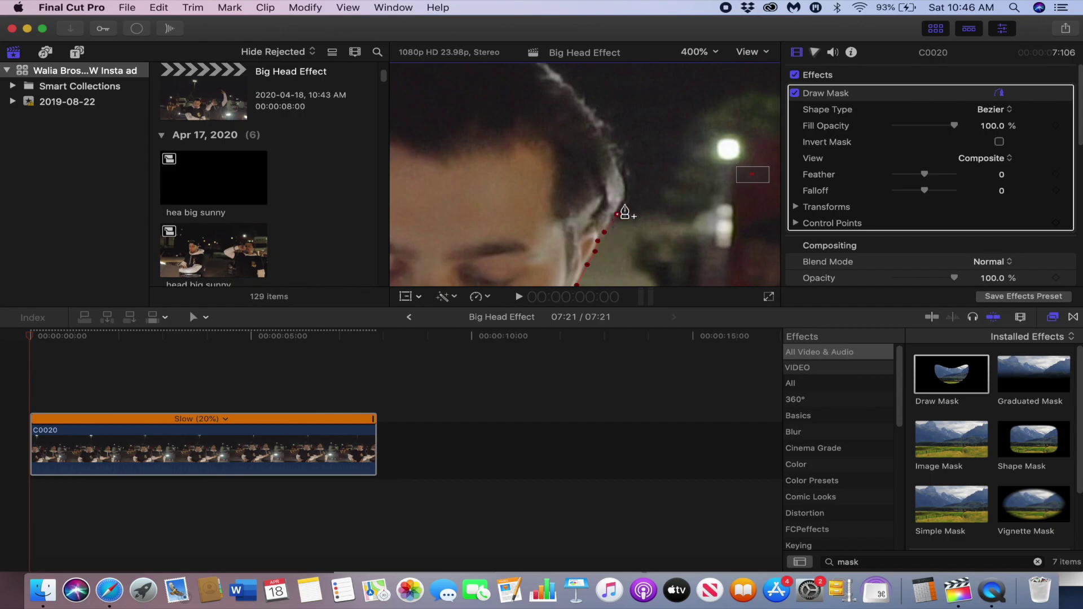
{"action": "scroll", "coordinate": [625, 214], "scroll_direction": "up", "scroll_amount": 5}
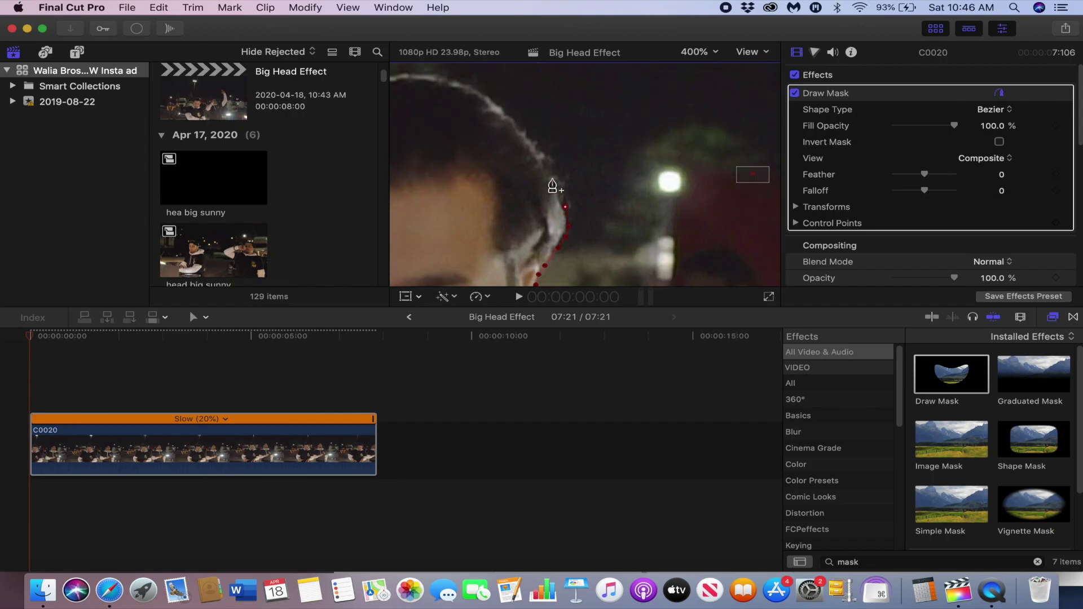
{"action": "scroll", "coordinate": [533, 227], "scroll_direction": "down", "scroll_amount": 3}
{"action": "left_click_drag", "start_coordinate": [751, 172], "coordinate": [750, 174]}
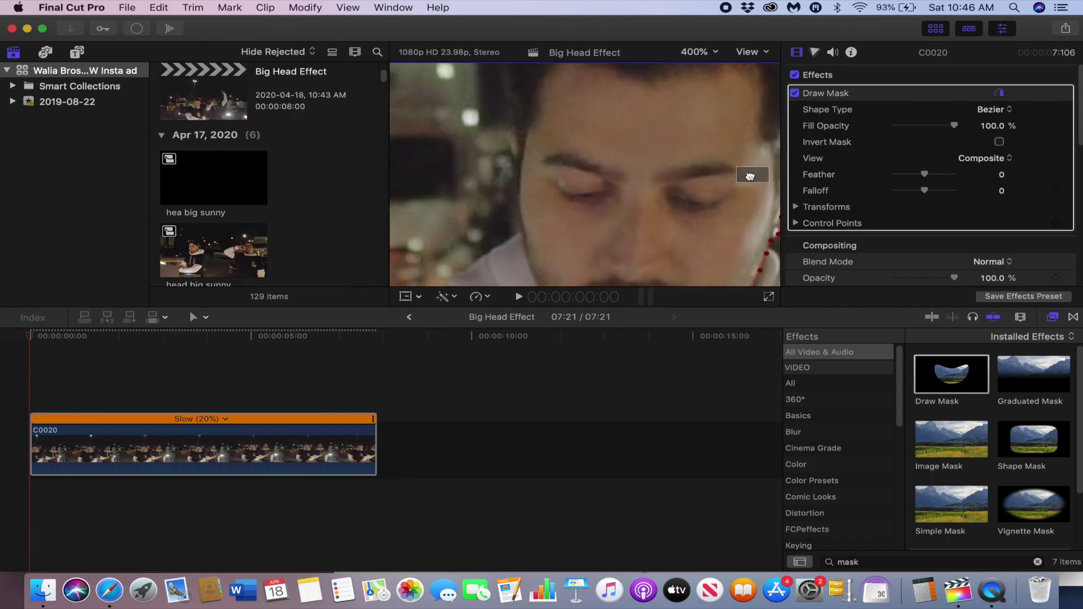
{"action": "scroll", "coordinate": [527, 107], "scroll_direction": "down", "scroll_amount": 10}
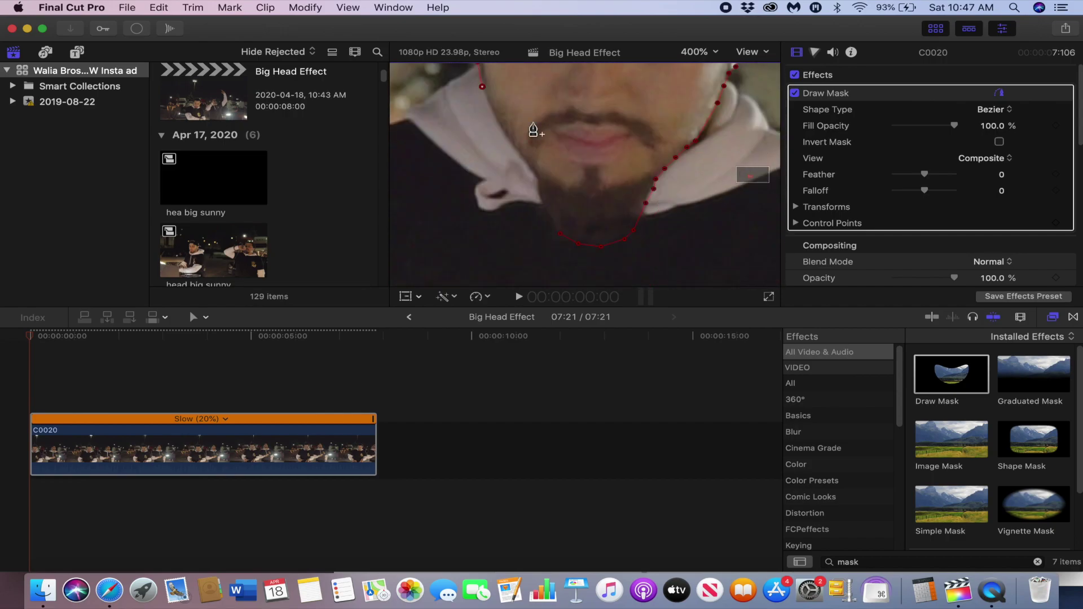
{"action": "left_click", "coordinate": [559, 237]}
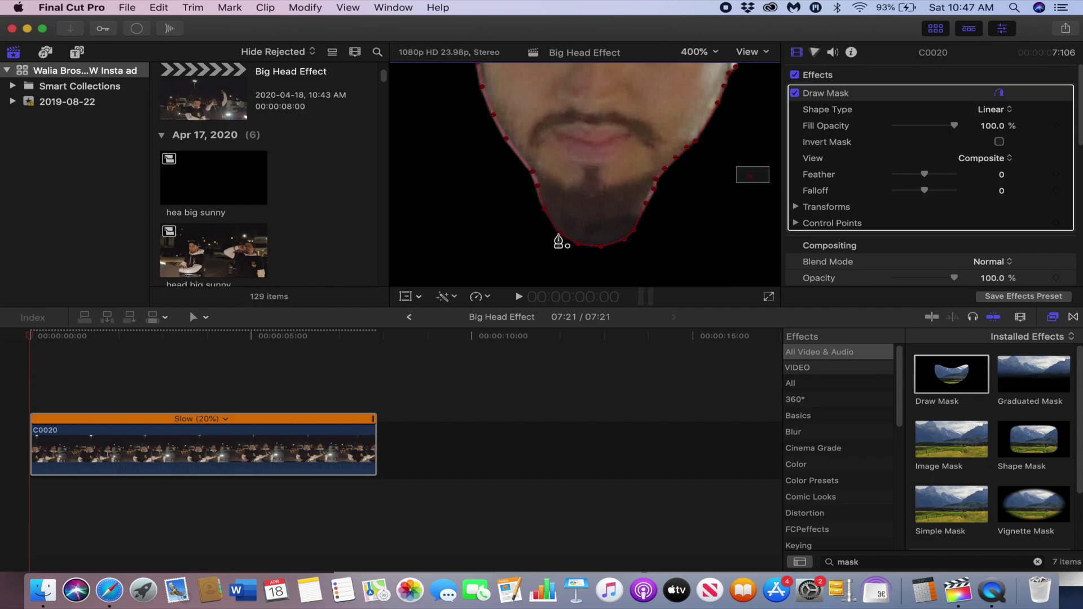
{"action": "scroll", "coordinate": [751, 176], "scroll_direction": "up", "scroll_amount": 10}
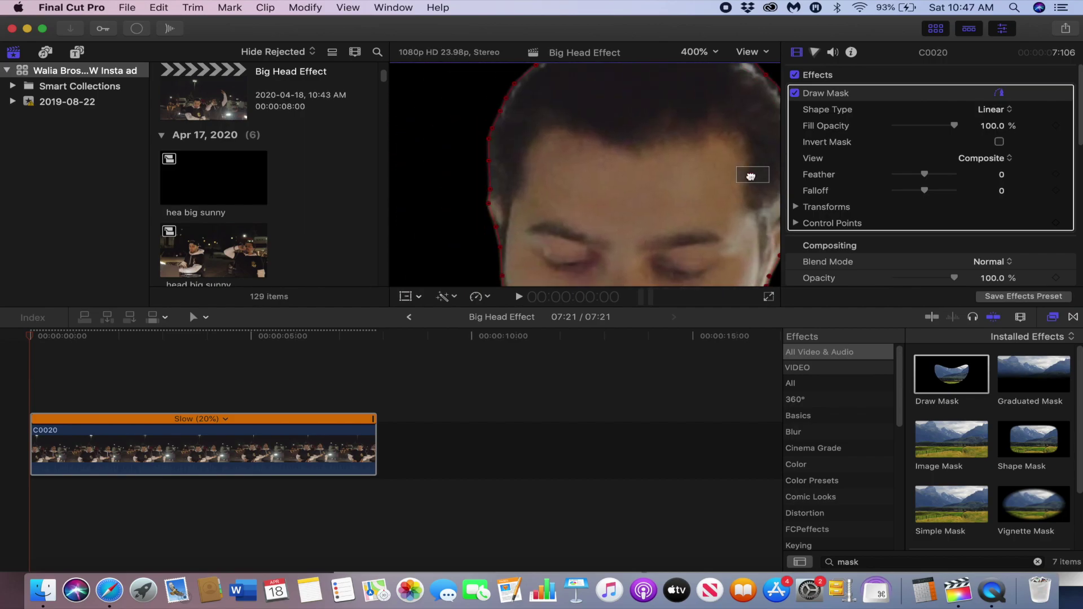
{"action": "key", "text": "shift+z"}
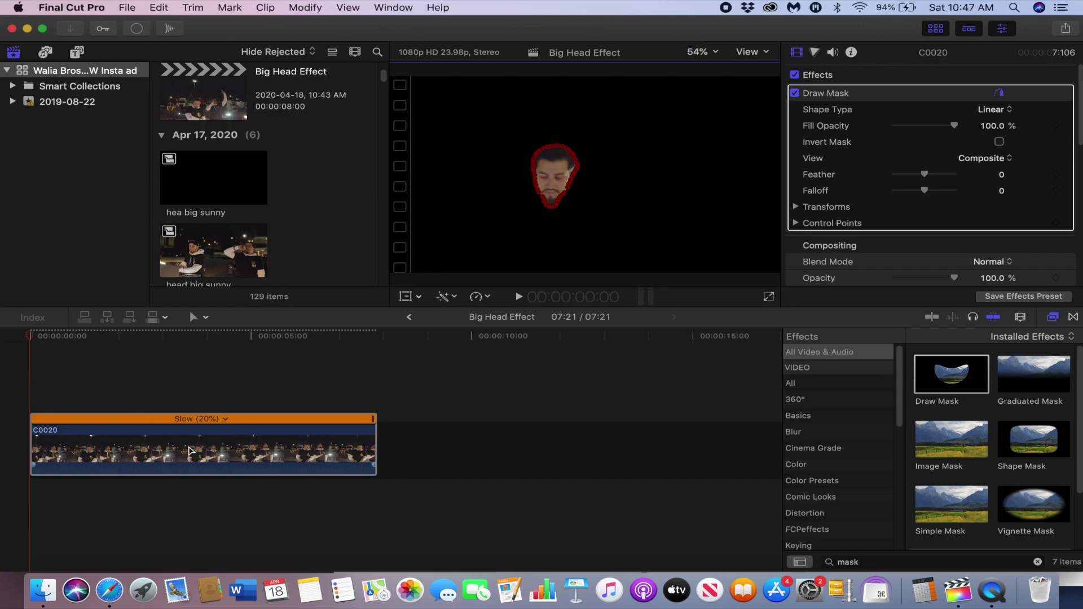
Step: Copy the masked C0020 clip and paste the duplicate after the original in the timeline
{"action": "left_click", "coordinate": [208, 453]}
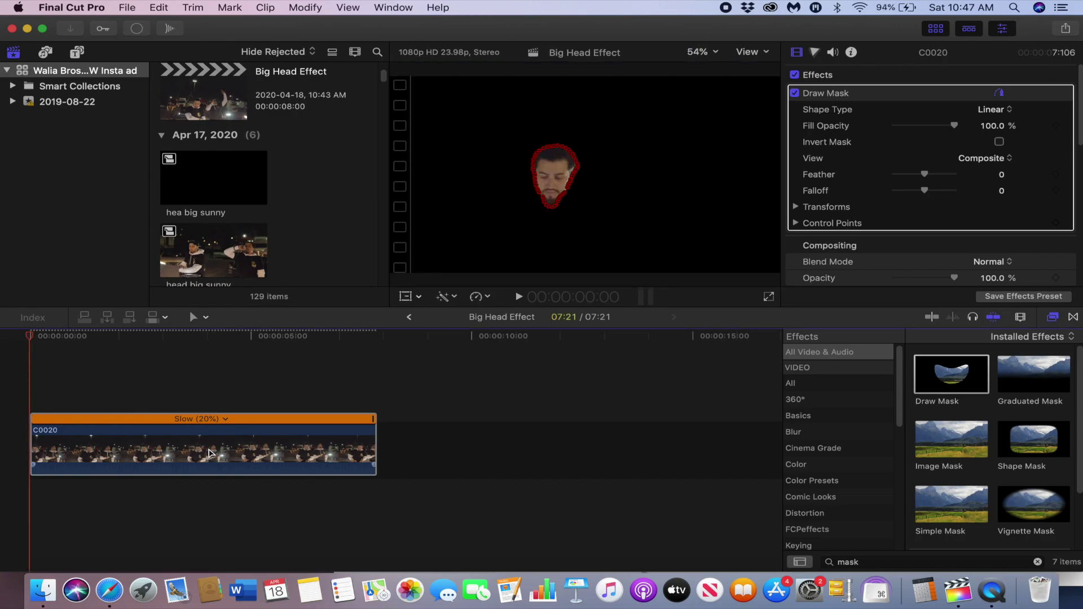
{"action": "key", "text": "super+c"}
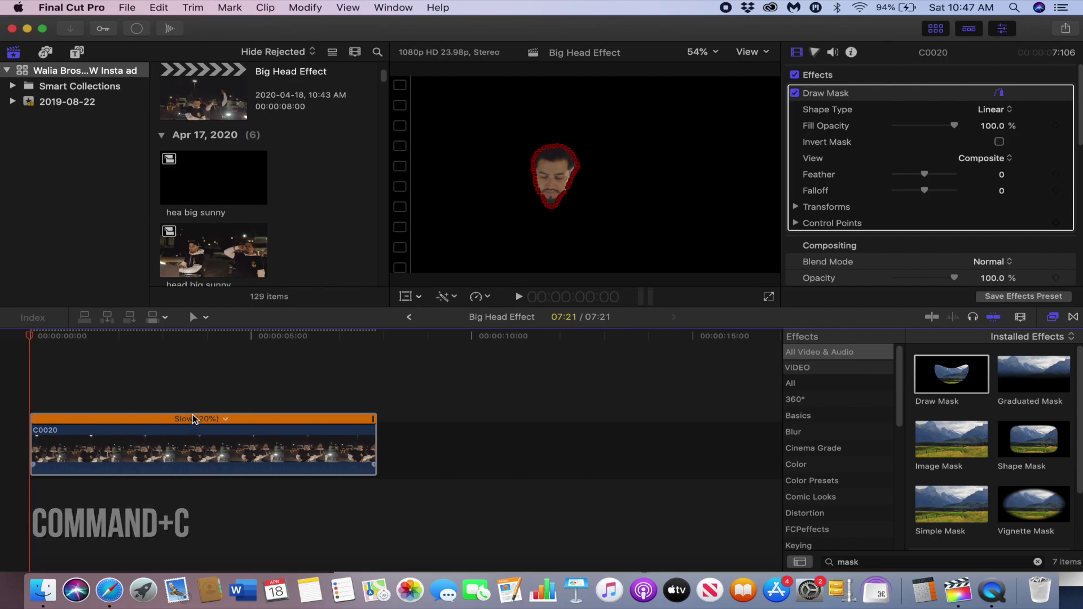
{"action": "key", "text": "super+v"}
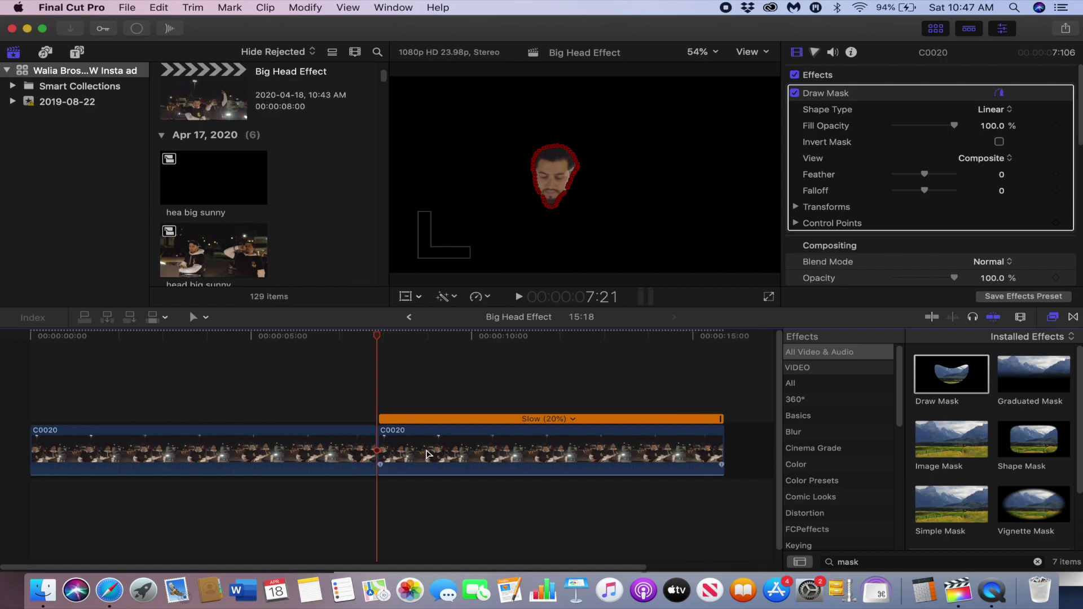
Step: Stack the duplicate clip above the original with their starts aligned, and delete the gap left behind it
{"action": "left_click", "coordinate": [427, 455]}
{"action": "right_click", "coordinate": [427, 454]}
{"action": "left_click", "coordinate": [483, 525]}
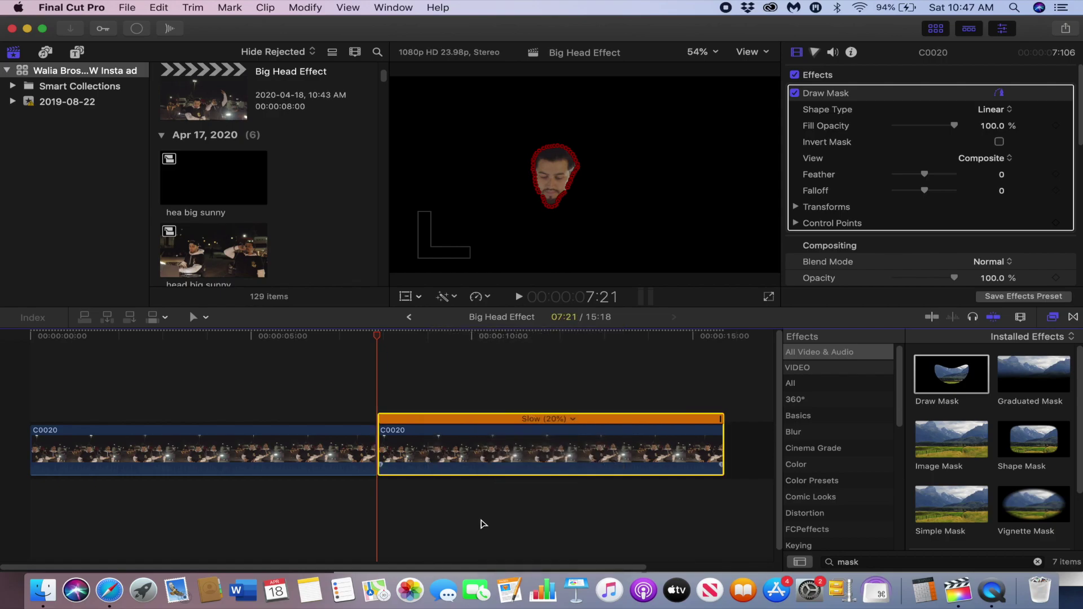
{"action": "left_click_drag", "start_coordinate": [439, 386], "coordinate": [92, 386]}
{"action": "left_click", "coordinate": [433, 459]}
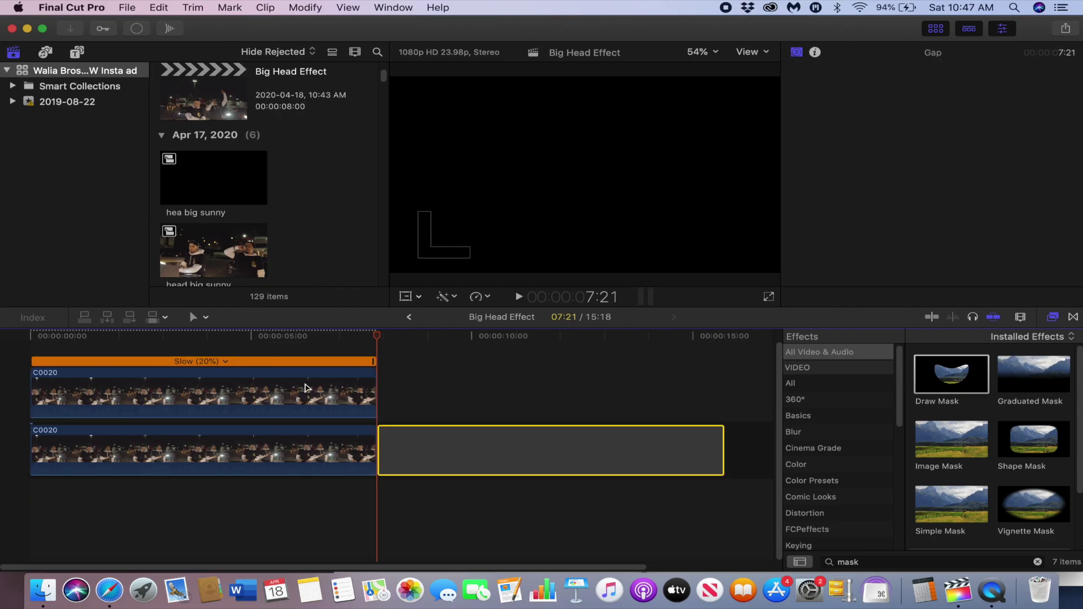
{"action": "key", "text": "Delete"}
Step: Remove the Draw Mask effect from the lower C0020 clip so only the upper copy stays masked
{"action": "left_click_drag", "start_coordinate": [164, 336], "coordinate": [31, 336]}
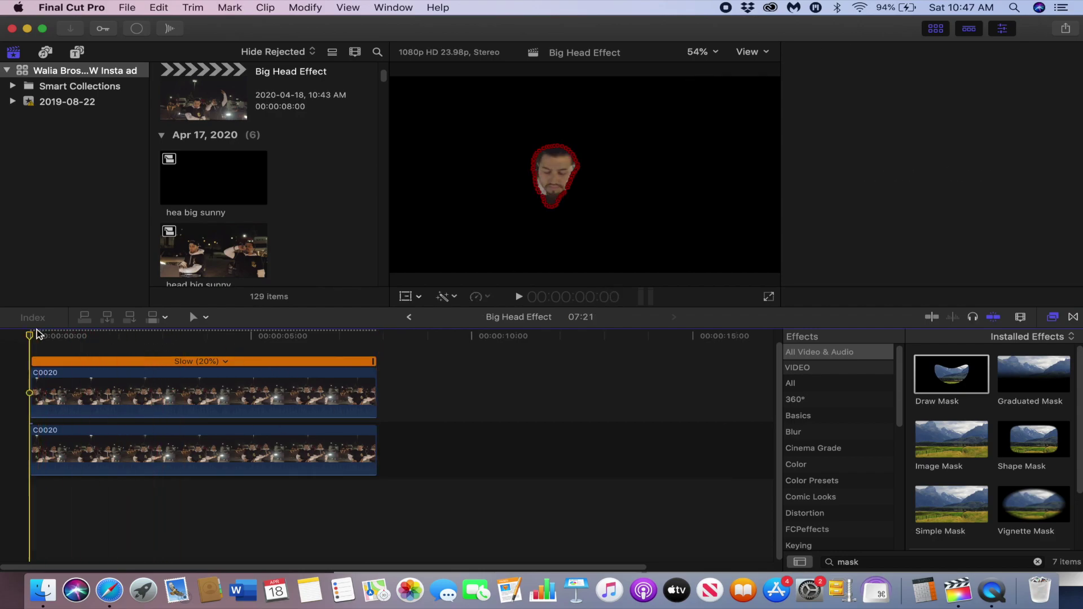
{"action": "left_click", "coordinate": [97, 439]}
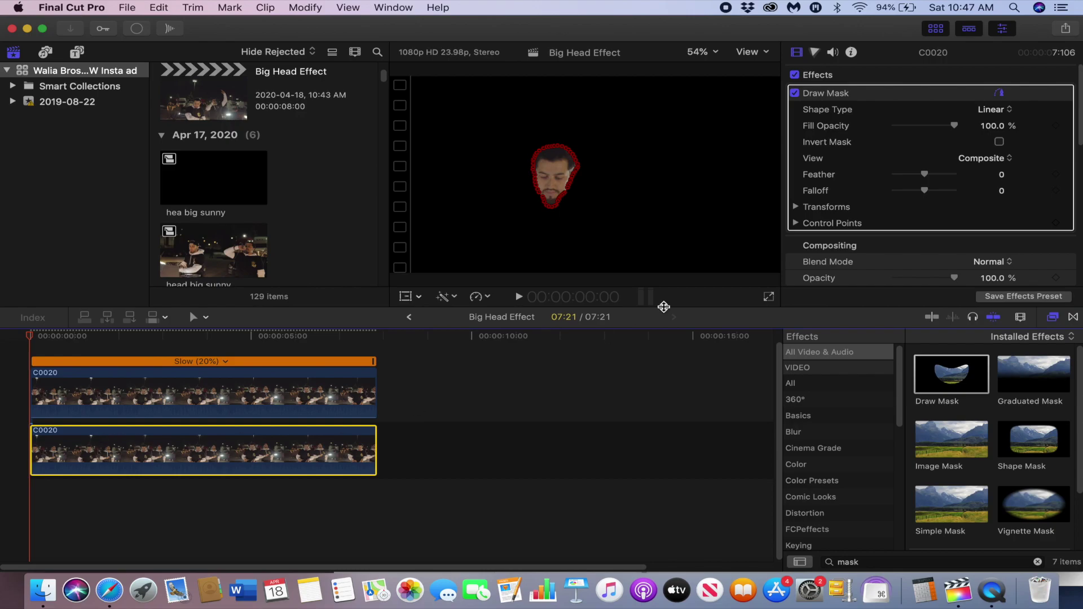
{"action": "left_click", "coordinate": [881, 97]}
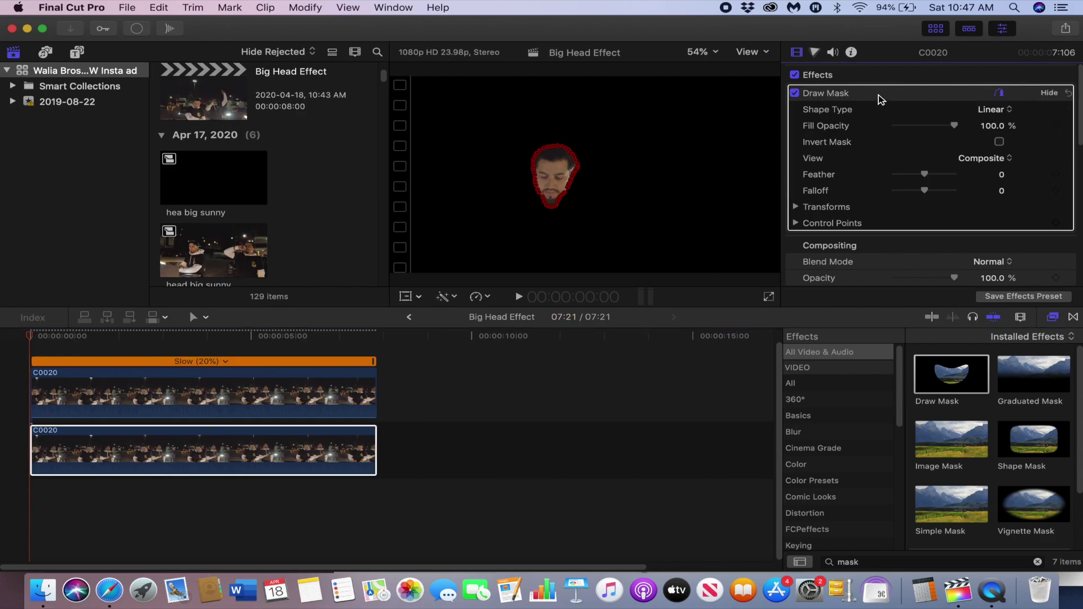
{"action": "left_click", "coordinate": [794, 94]}
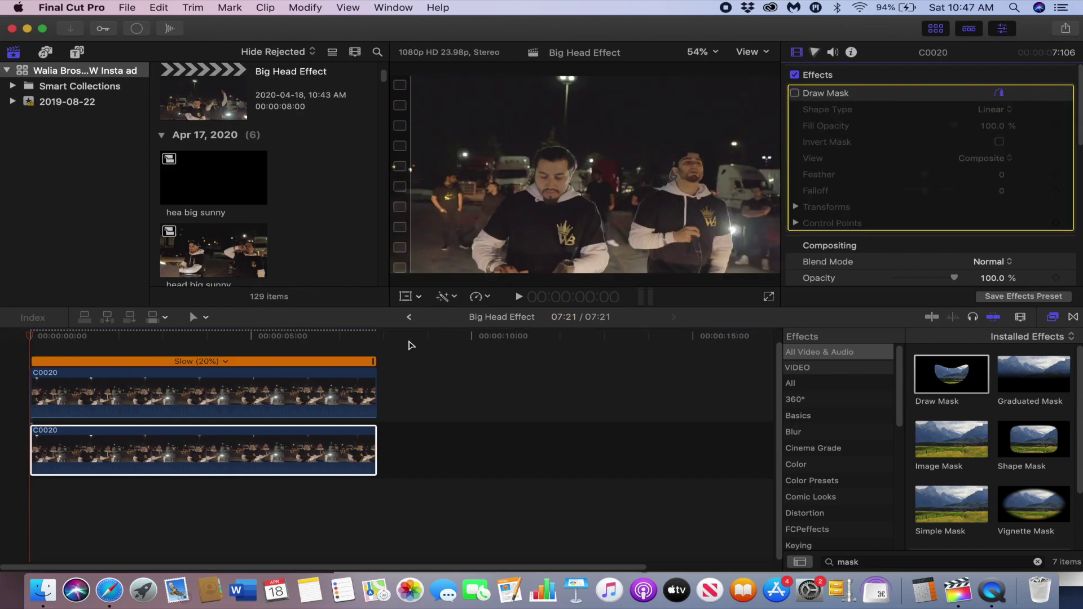
{"action": "key", "text": "Delete"}
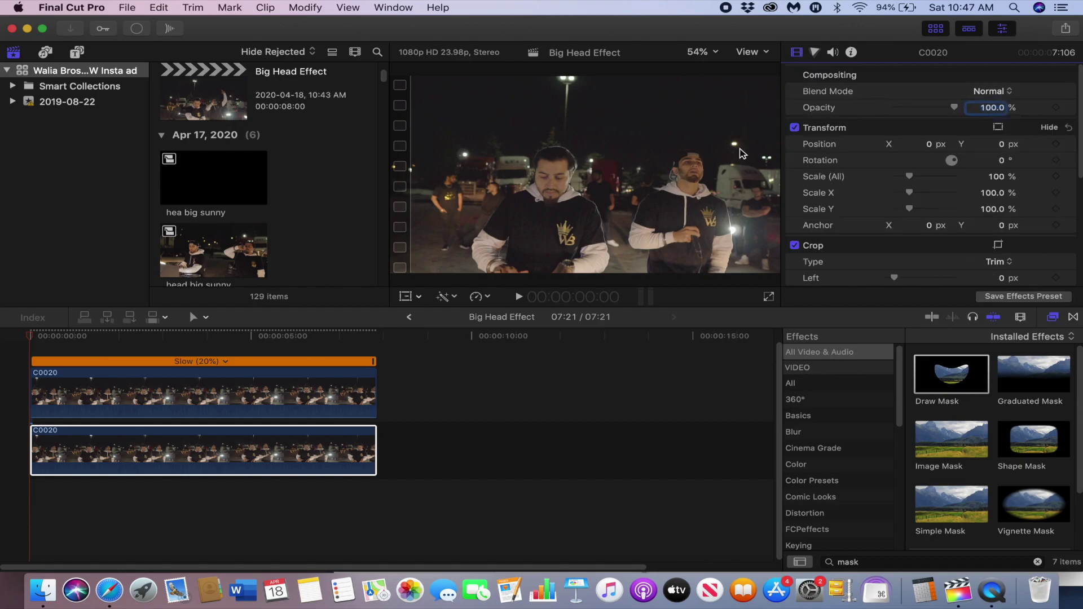
Step: Add Scale and Position keyframes at the start of the upper, masked C0020 clip
{"action": "left_click", "coordinate": [193, 405]}
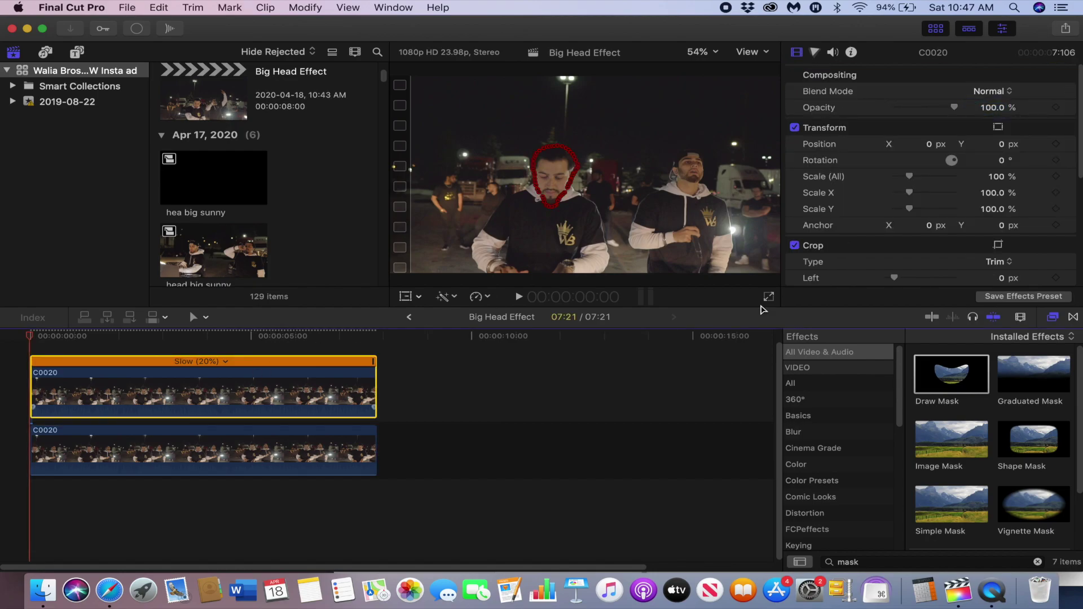
{"action": "scroll", "coordinate": [1045, 208], "scroll_direction": "down", "scroll_amount": 5}
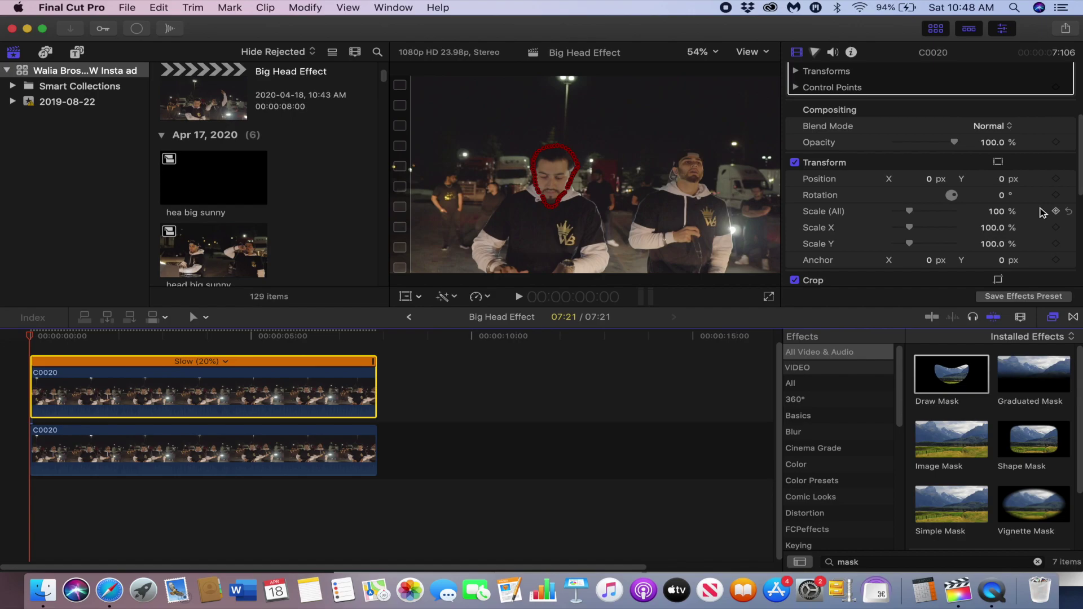
{"action": "scroll", "coordinate": [1043, 212], "scroll_direction": "down", "scroll_amount": 1}
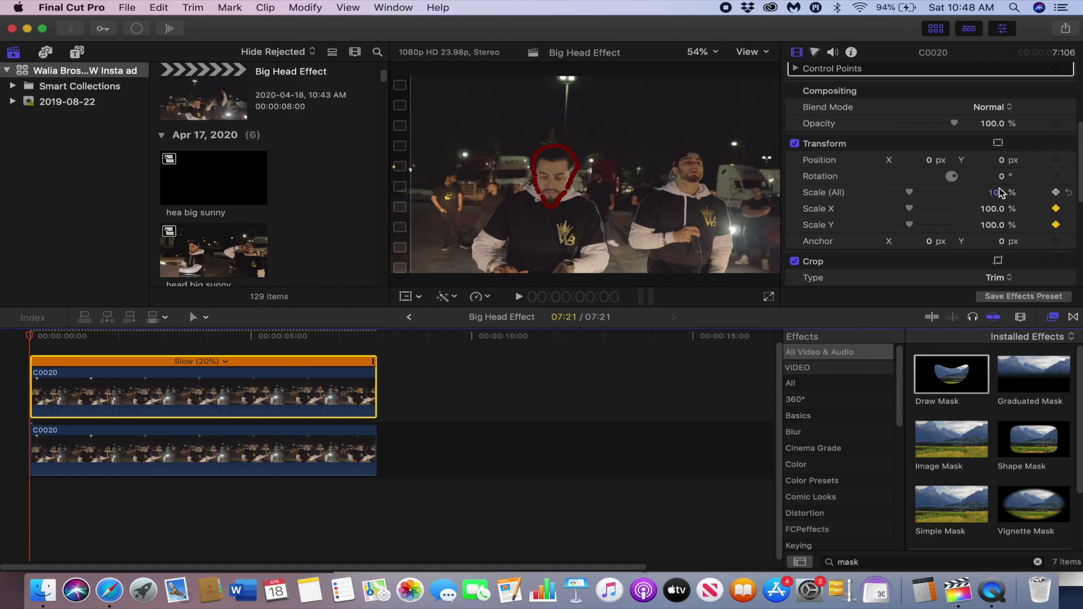
{"action": "left_click", "coordinate": [1056, 160]}
Step: Set the upper clip's Scale (All) to 150% at frame 4
{"action": "left_click", "coordinate": [37, 341]}
{"action": "key", "text": "shift+z"}
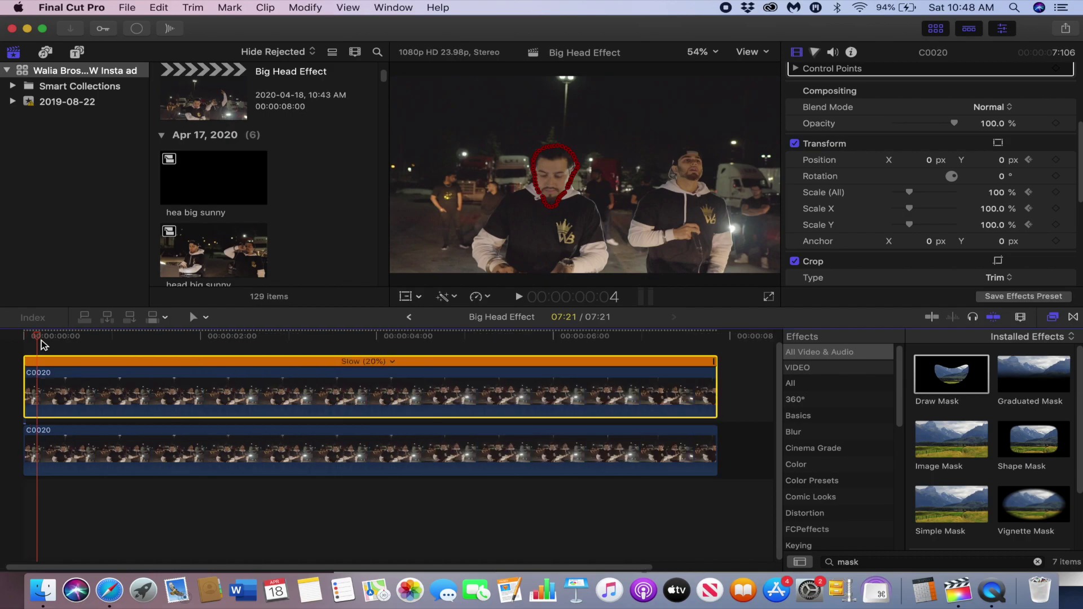
{"action": "left_click_drag", "start_coordinate": [93, 568], "coordinate": [85, 568]}
{"action": "scroll", "coordinate": [152, 479], "scroll_direction": "up", "scroll_amount": 1}
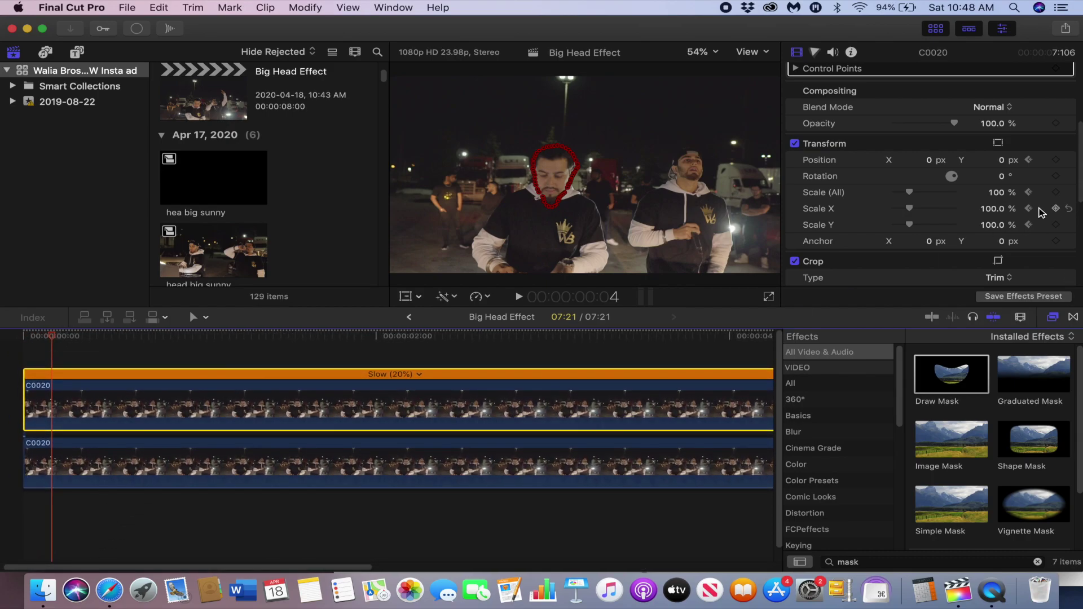
{"action": "left_click", "coordinate": [996, 193]}
{"action": "type", "text": "150"}
{"action": "key", "text": "Return"}
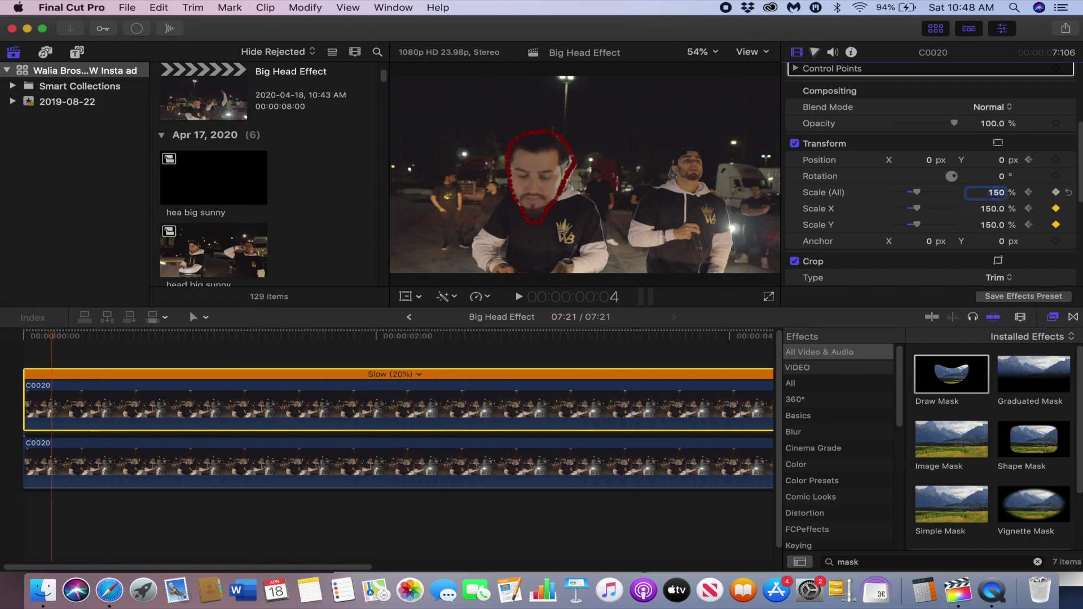
Step: Reposition the enlarged head over the man's shoulders at frame 4, with Position X 93 px and Y 52 px
{"action": "left_click_drag", "start_coordinate": [928, 162], "coordinate": [929, 160]}
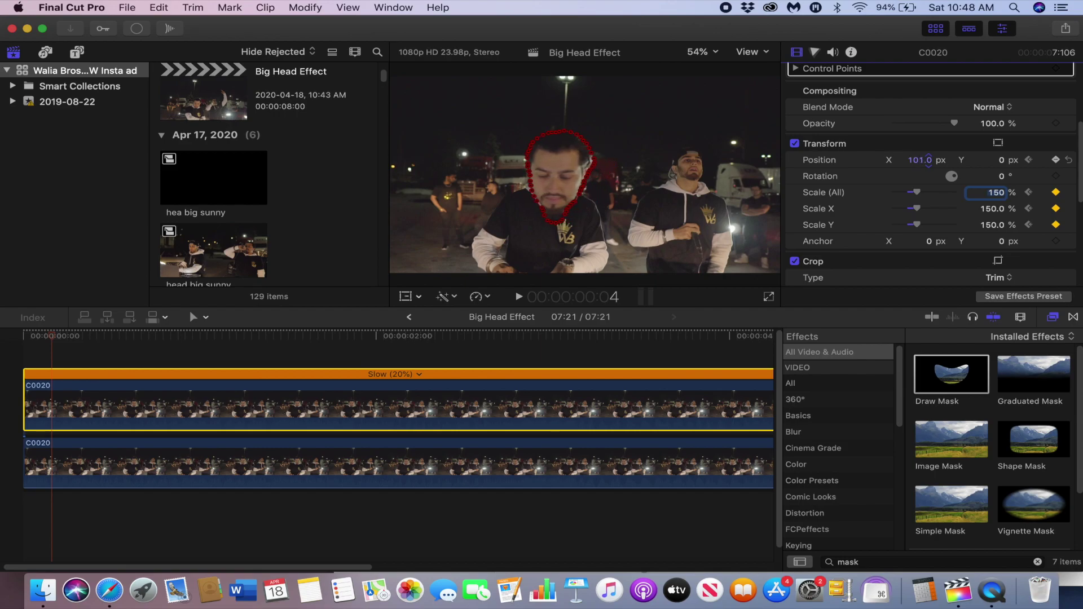
{"action": "left_click_drag", "start_coordinate": [1003, 161], "coordinate": [999, 160]}
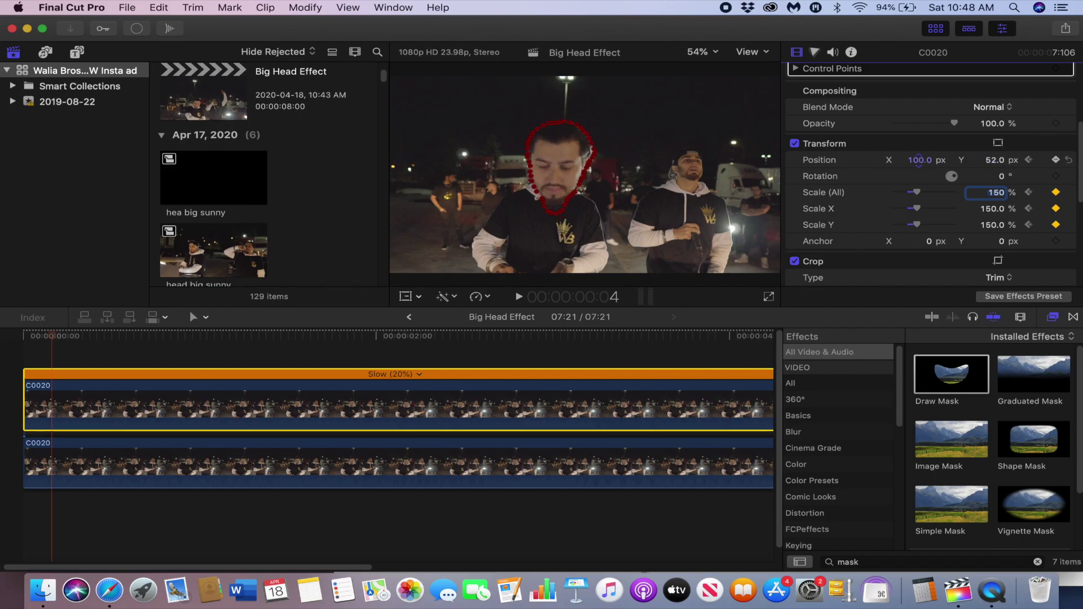
{"action": "left_click_drag", "start_coordinate": [918, 160], "coordinate": [918, 161]}
Step: Set the upper clip's Scale (All) back to 100% at frame 8
{"action": "key", "text": "Right"}
{"action": "key", "text": "Right"}
{"action": "key", "text": "Right"}
{"action": "key", "text": "Right"}
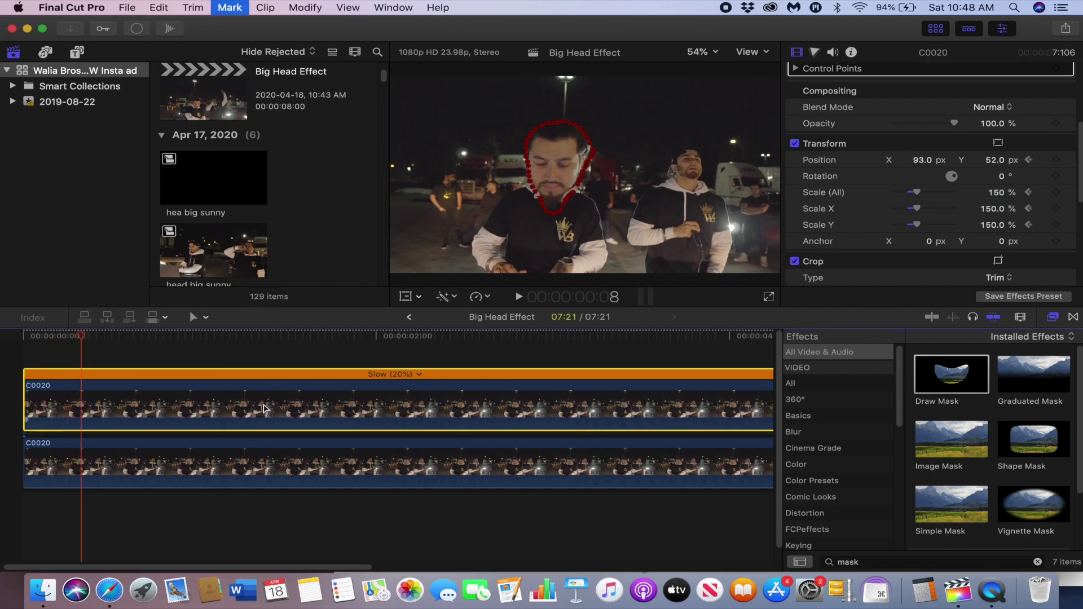
{"action": "left_click", "coordinate": [995, 195]}
{"action": "type", "text": "1"}
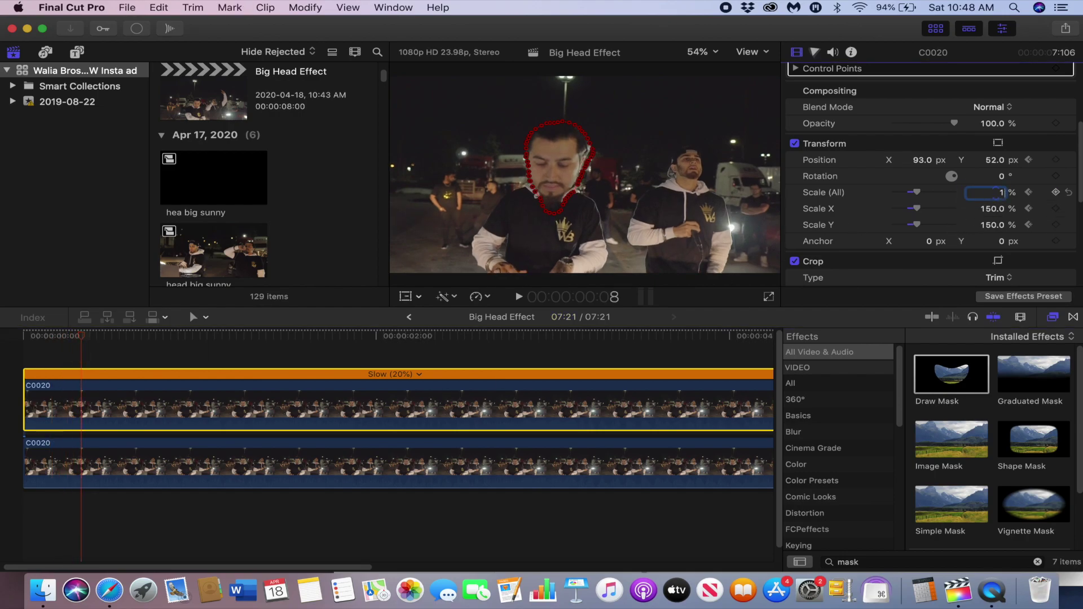
{"action": "key", "text": "Return"}
Step: Reset the upper clip's Position to X 0 px and Y 0 px at frame 8
{"action": "left_click", "coordinate": [915, 161]}
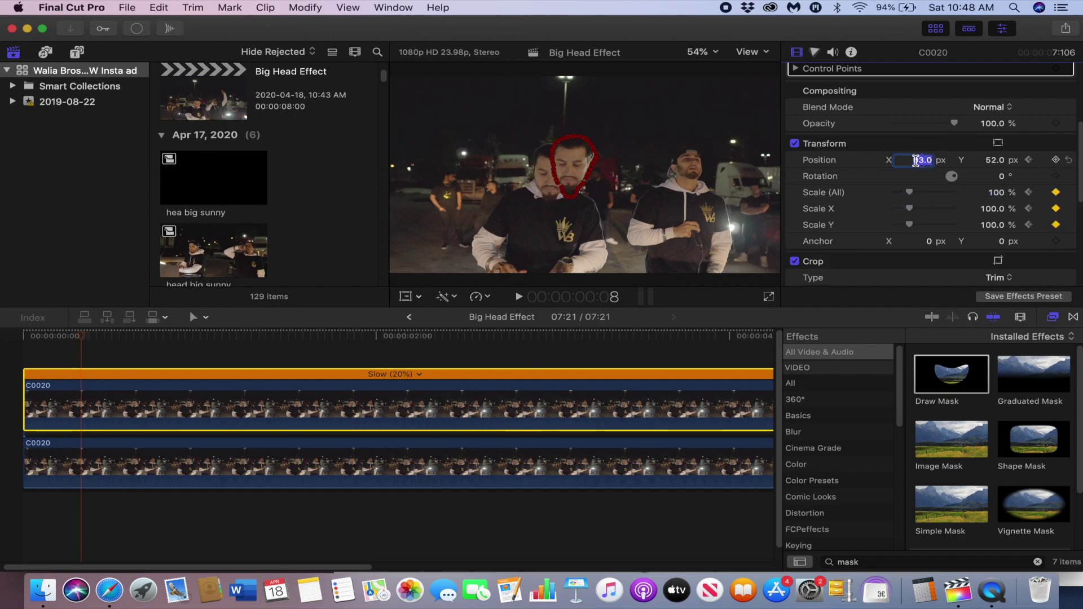
{"action": "type", "text": "0"}
{"action": "key", "text": "Return"}
{"action": "left_click", "coordinate": [987, 160]}
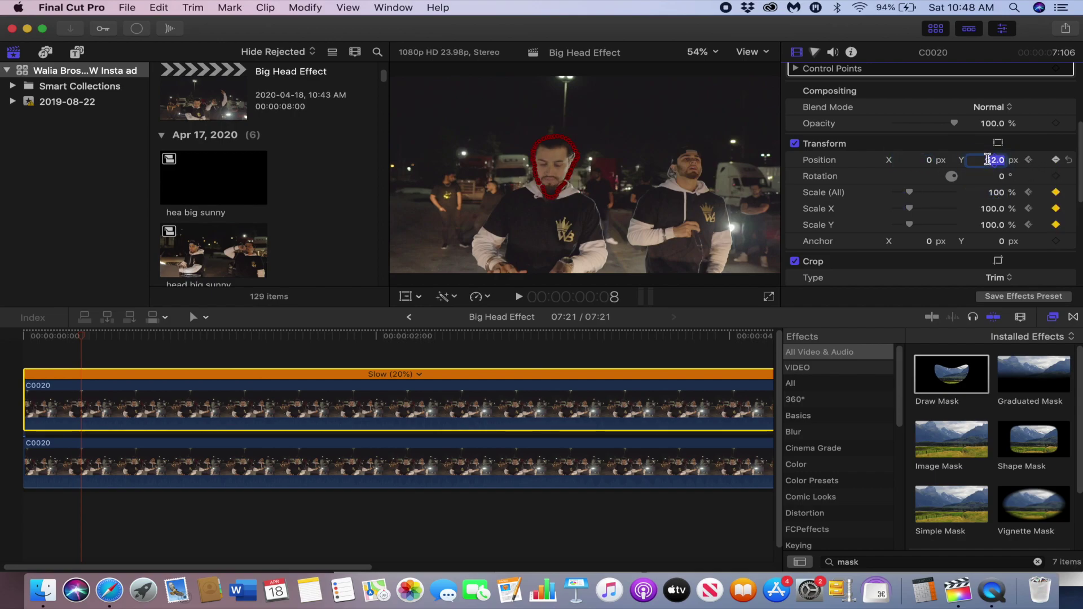
{"action": "type", "text": "0"}
{"action": "key", "text": "Return"}
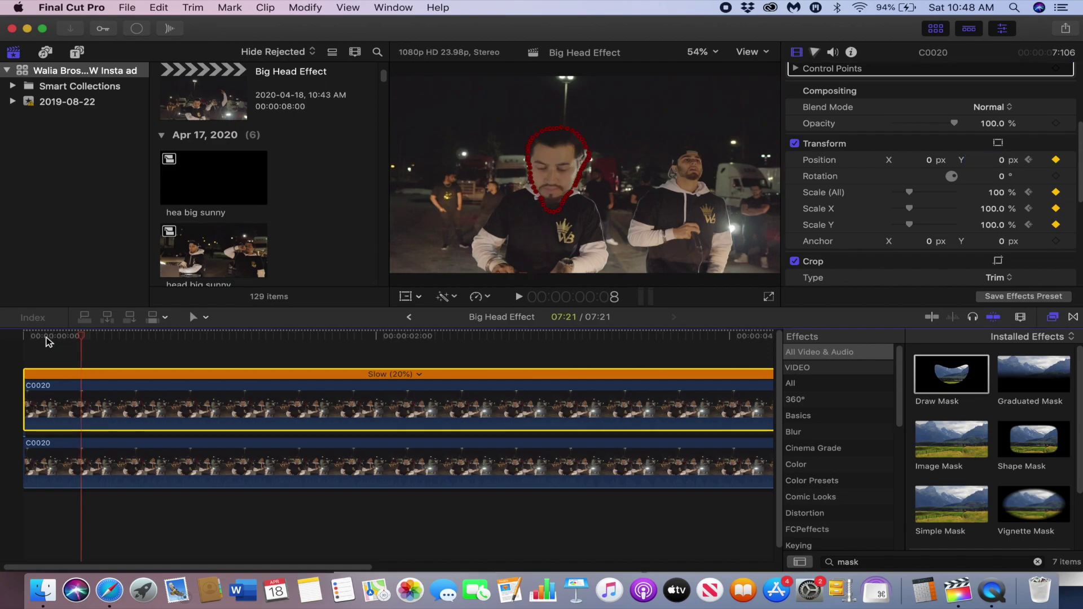
Step: Play the timeline from the start to review the head growing and shrinking
{"action": "left_click", "coordinate": [25, 344]}
{"action": "key", "text": "space"}
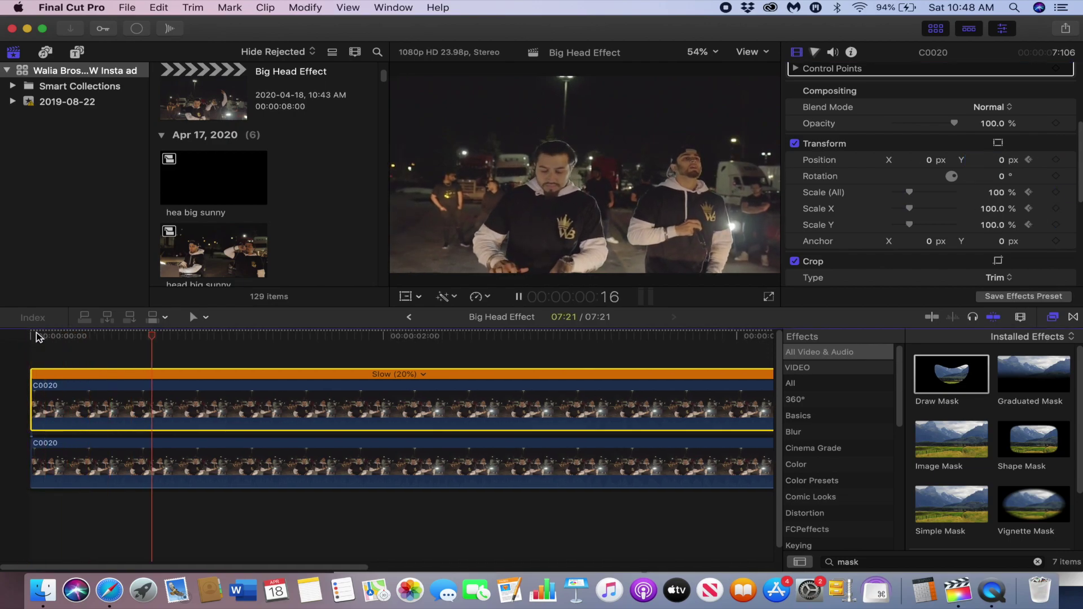
{"action": "left_click", "coordinate": [32, 342]}
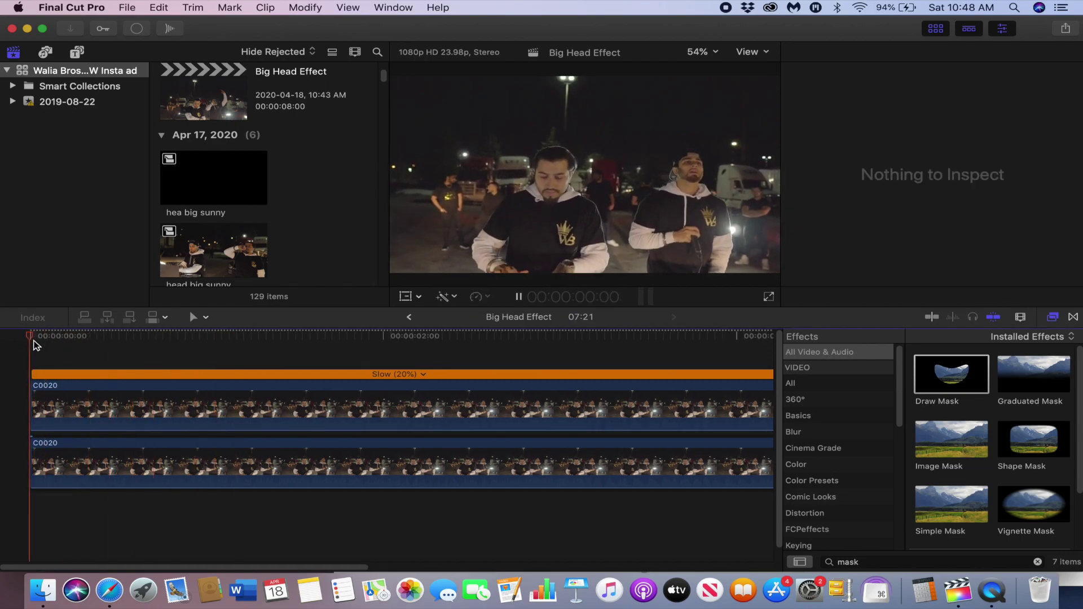
{"action": "left_click", "coordinate": [34, 341]}
{"action": "left_click", "coordinate": [33, 342]}
Step: Expand the Draw Mask control points of the upper clip and add a Control Points keyframe at frame 2
{"action": "left_click", "coordinate": [110, 398]}
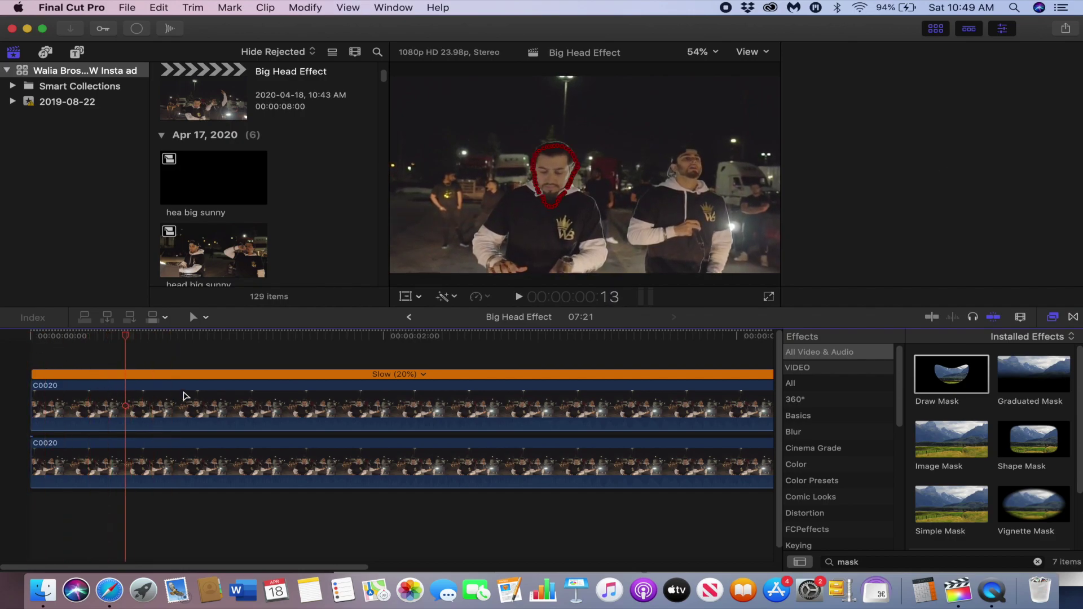
{"action": "left_click", "coordinate": [796, 223]}
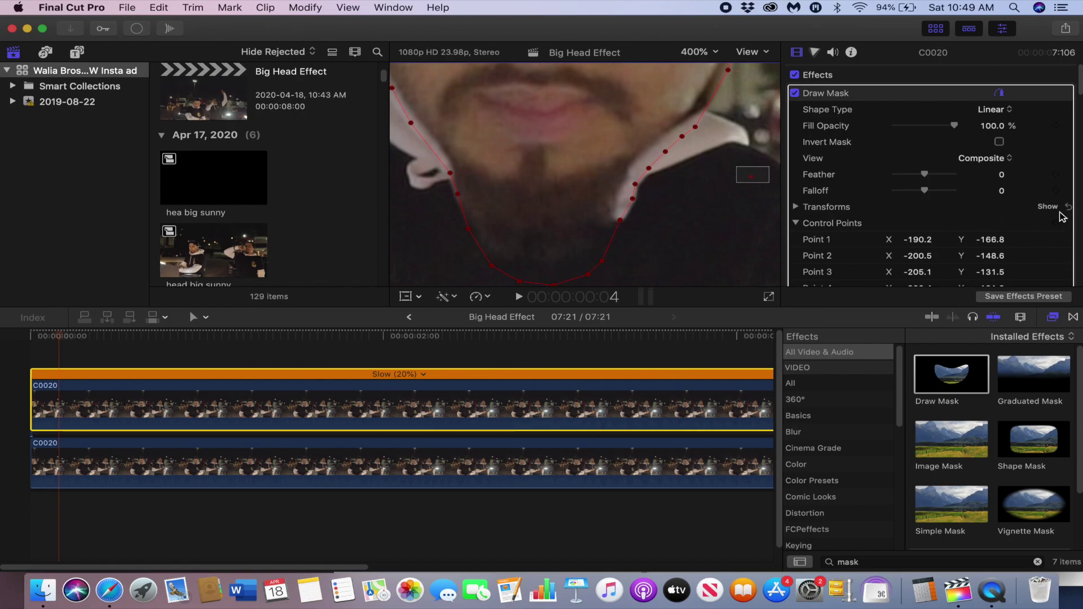
{"action": "scroll", "coordinate": [1020, 238], "scroll_direction": "down", "scroll_amount": 1}
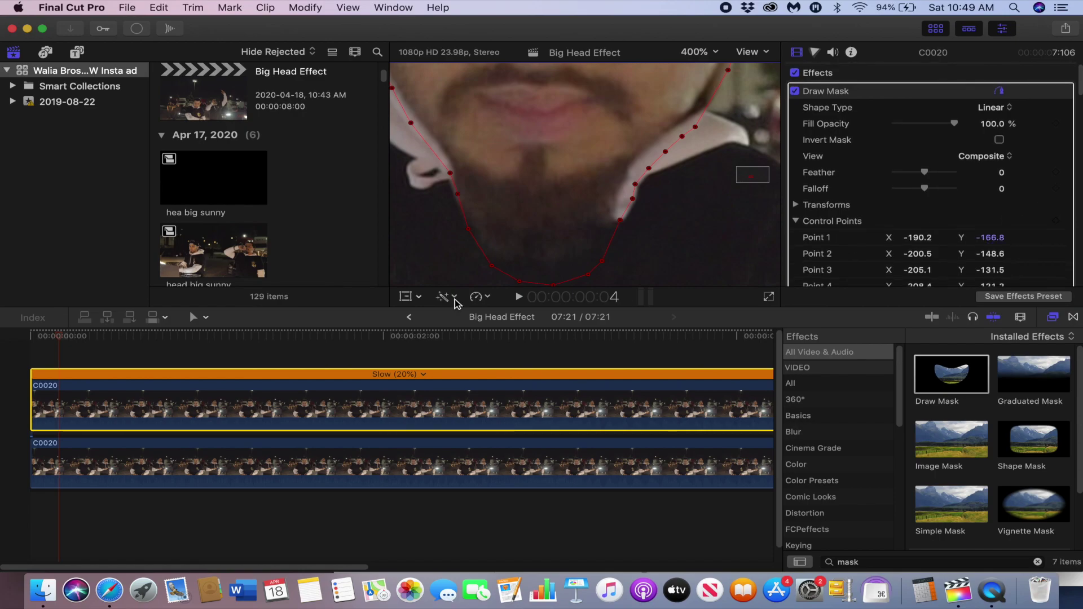
{"action": "key", "text": "Left"}
{"action": "key", "text": "Left"}
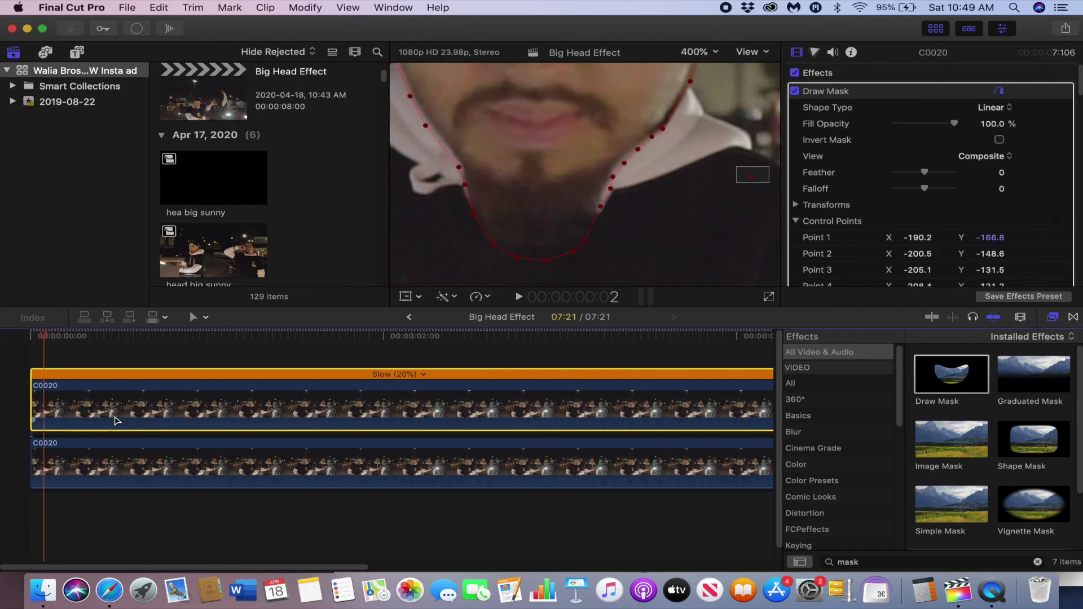
{"action": "key", "text": "Left"}
{"action": "key", "text": "Right"}
{"action": "key", "text": "Left"}
Step: Adjust the mask's control points around the man's head at frame 2 so the outline follows his jaw and beard
{"action": "scroll", "coordinate": [743, 175], "scroll_direction": "up", "scroll_amount": 5}
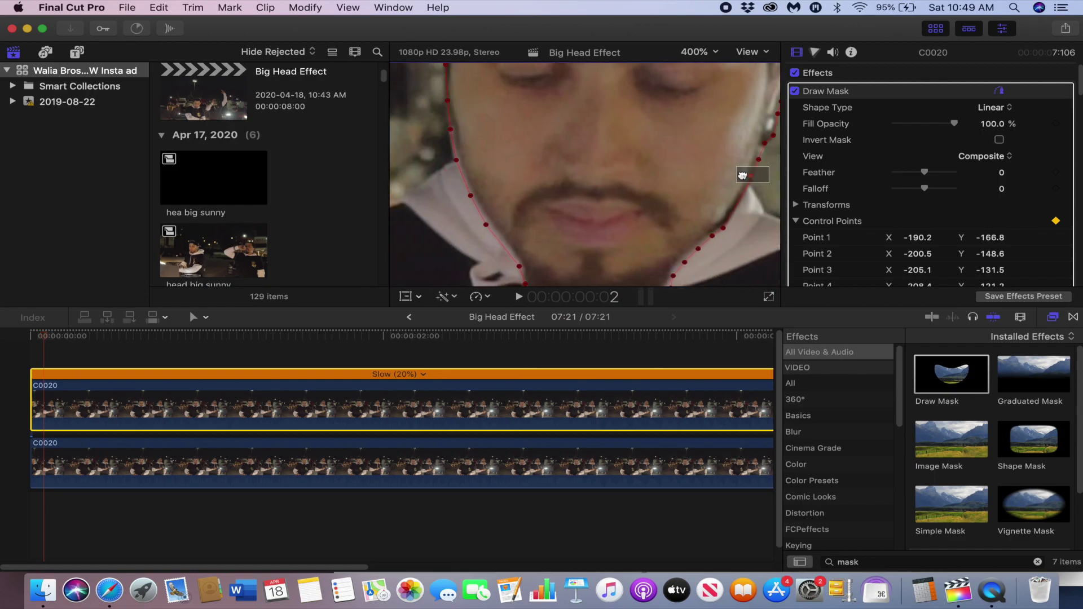
{"action": "scroll", "coordinate": [742, 175], "scroll_direction": "down", "scroll_amount": 5}
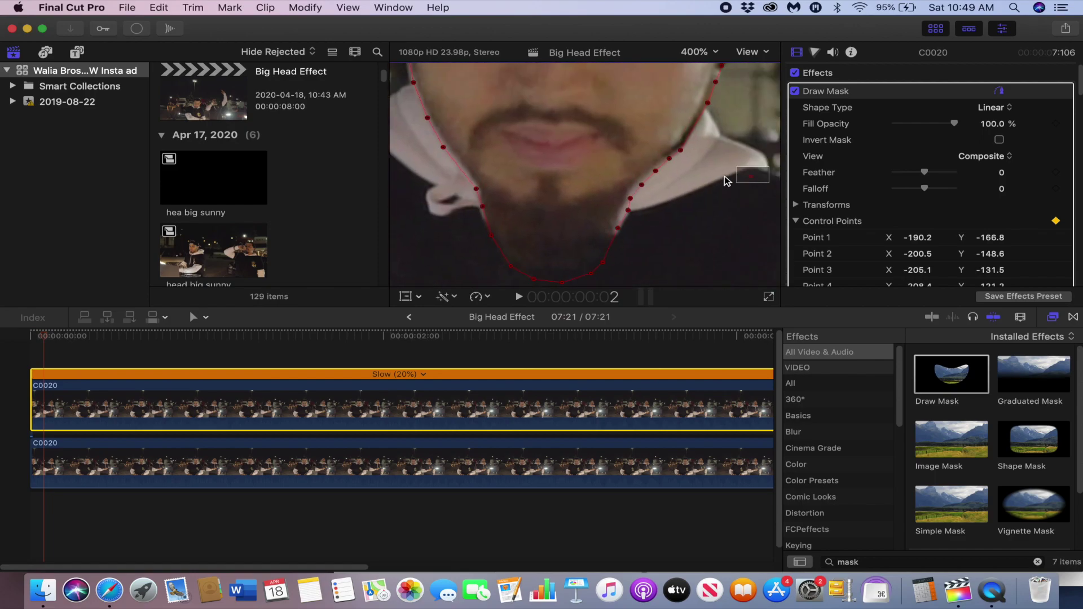
{"action": "left_click", "coordinate": [626, 216]}
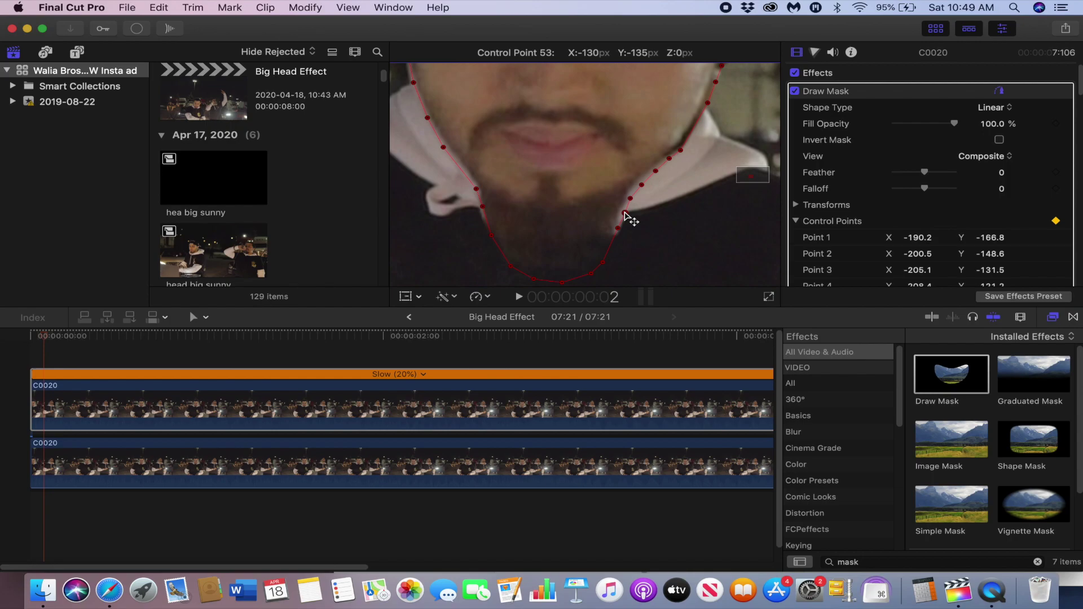
{"action": "scroll", "coordinate": [760, 177], "scroll_direction": "up", "scroll_amount": 3}
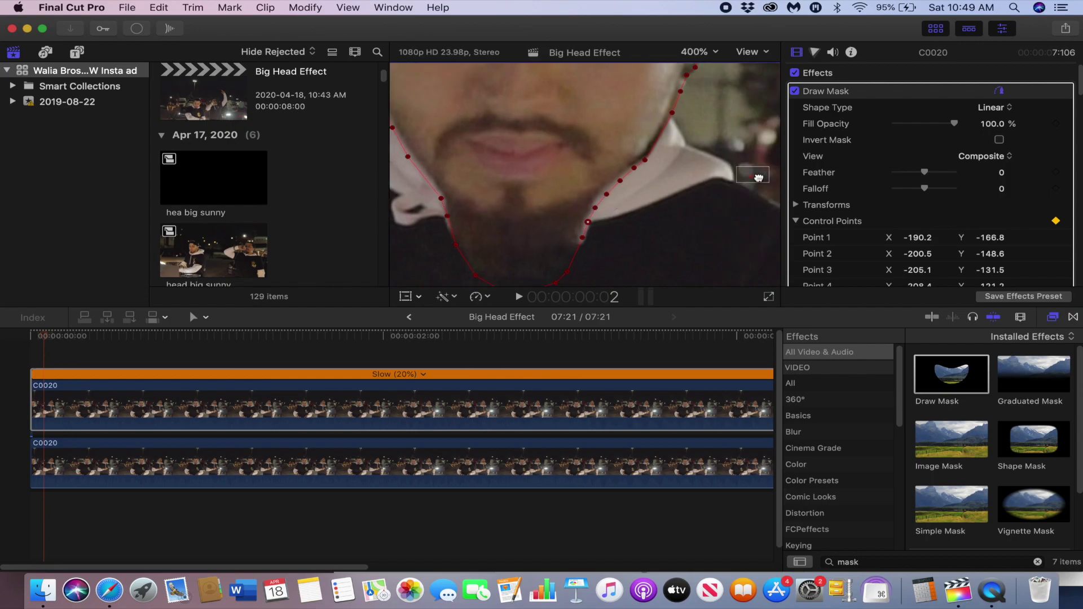
{"action": "scroll", "coordinate": [759, 177], "scroll_direction": "up", "scroll_amount": 2}
{"action": "scroll", "coordinate": [746, 171], "scroll_direction": "up", "scroll_amount": 5}
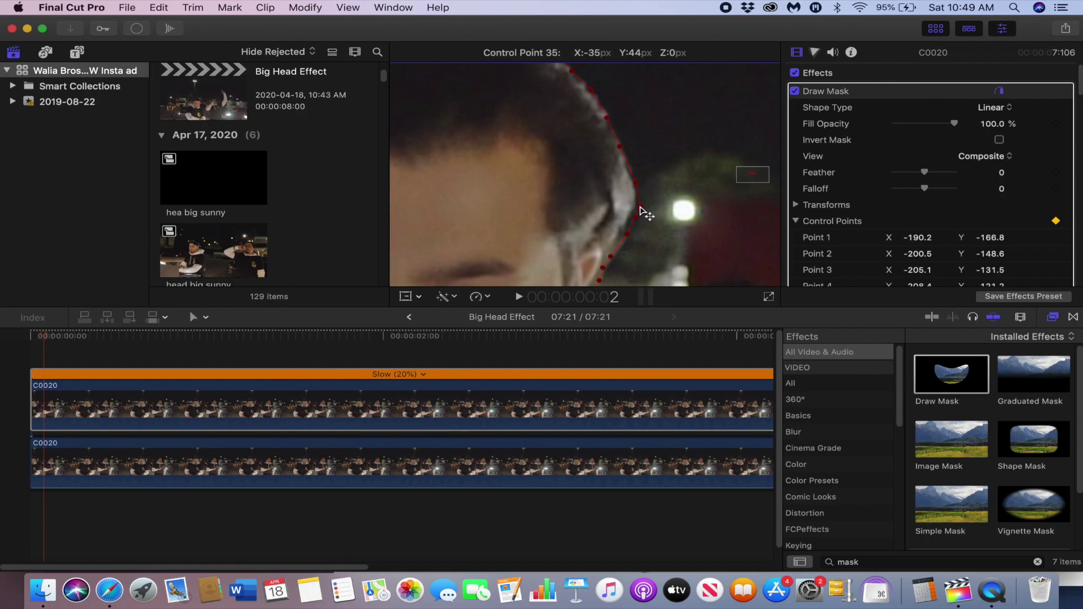
{"action": "scroll", "coordinate": [750, 175], "scroll_direction": "down", "scroll_amount": 10}
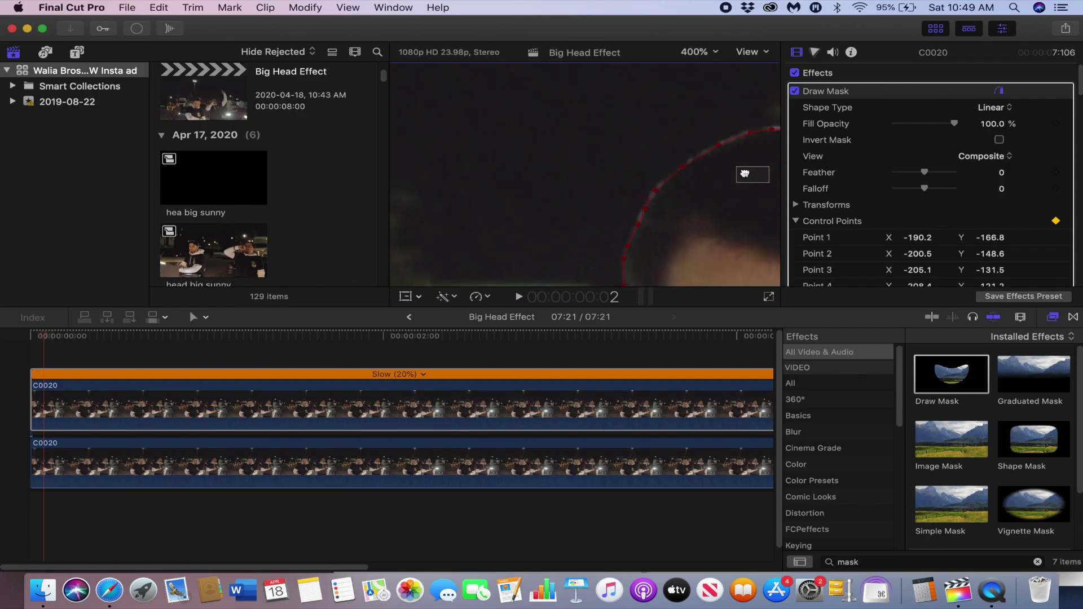
{"action": "left_click_drag", "start_coordinate": [746, 178], "coordinate": [747, 177]}
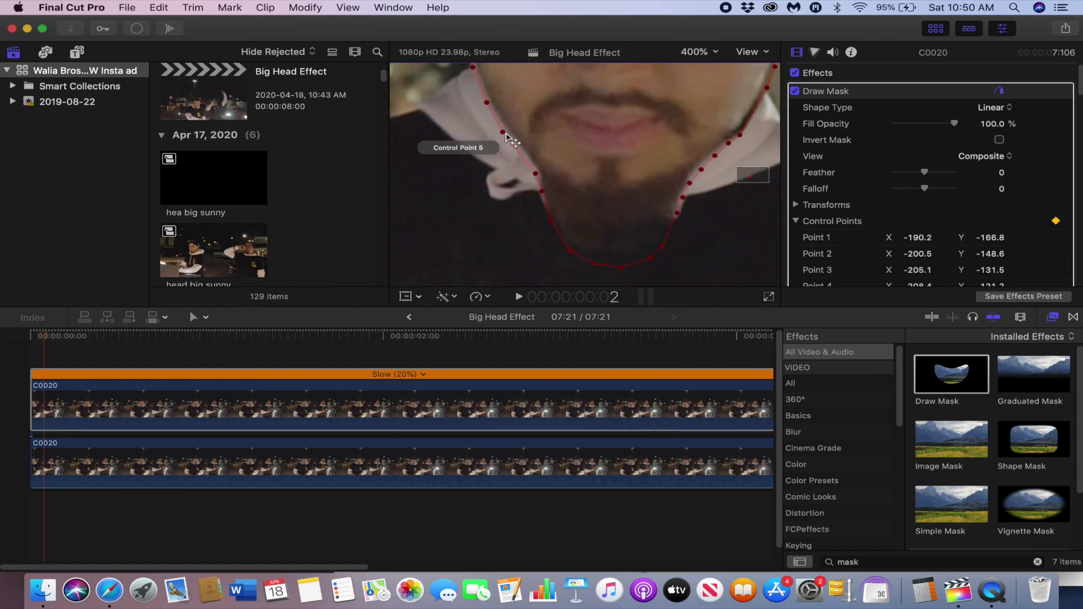
{"action": "left_click_drag", "start_coordinate": [536, 174], "coordinate": [533, 164]}
{"action": "left_click_drag", "start_coordinate": [744, 177], "coordinate": [752, 176]}
Step: Refine the mask's control points between the beard and the hood at frame 3
{"action": "key", "text": "Right"}
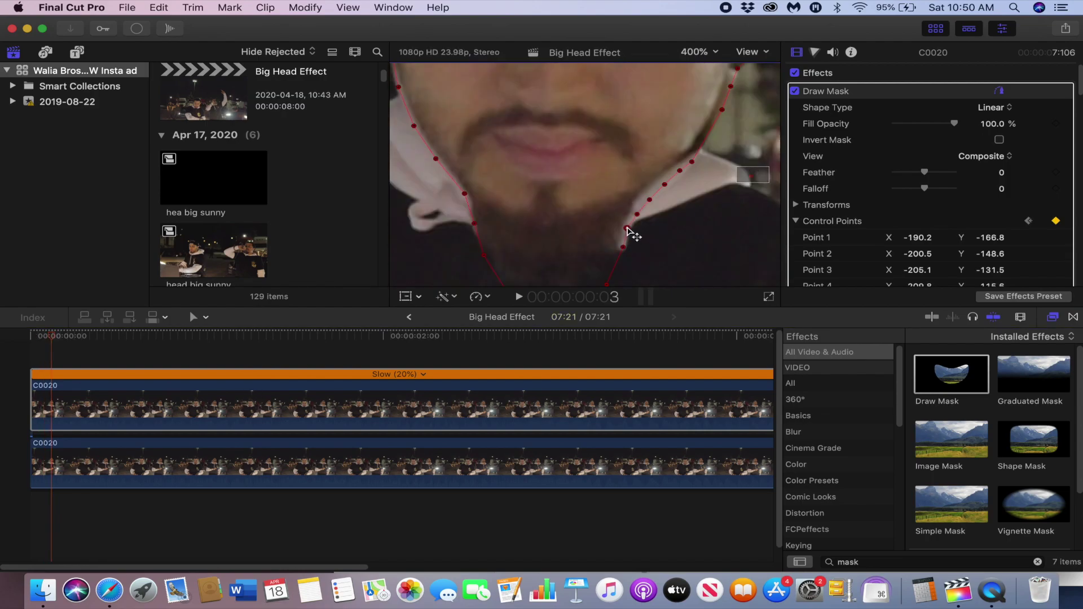
{"action": "left_click_drag", "start_coordinate": [640, 222], "coordinate": [640, 216]}
{"action": "left_click_drag", "start_coordinate": [750, 177], "coordinate": [749, 174]}
Step: Refine the mask outline along the jaw and beard at frame 4, moving Control Point 1 to X -188.3, Y -165.5
{"action": "key", "text": "Right"}
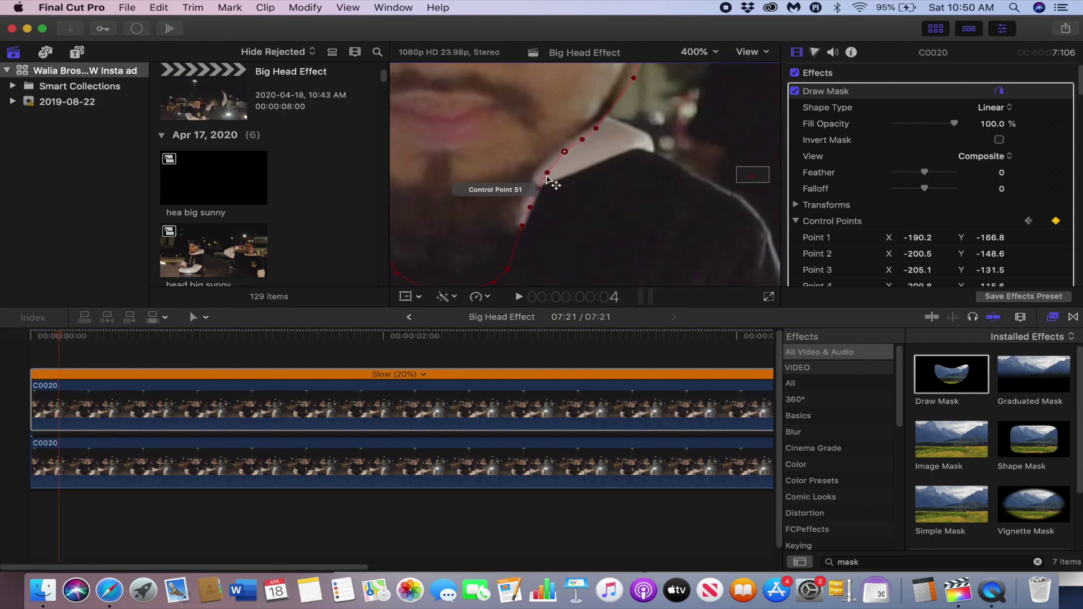
{"action": "left_click_drag", "start_coordinate": [750, 178], "coordinate": [751, 178]}
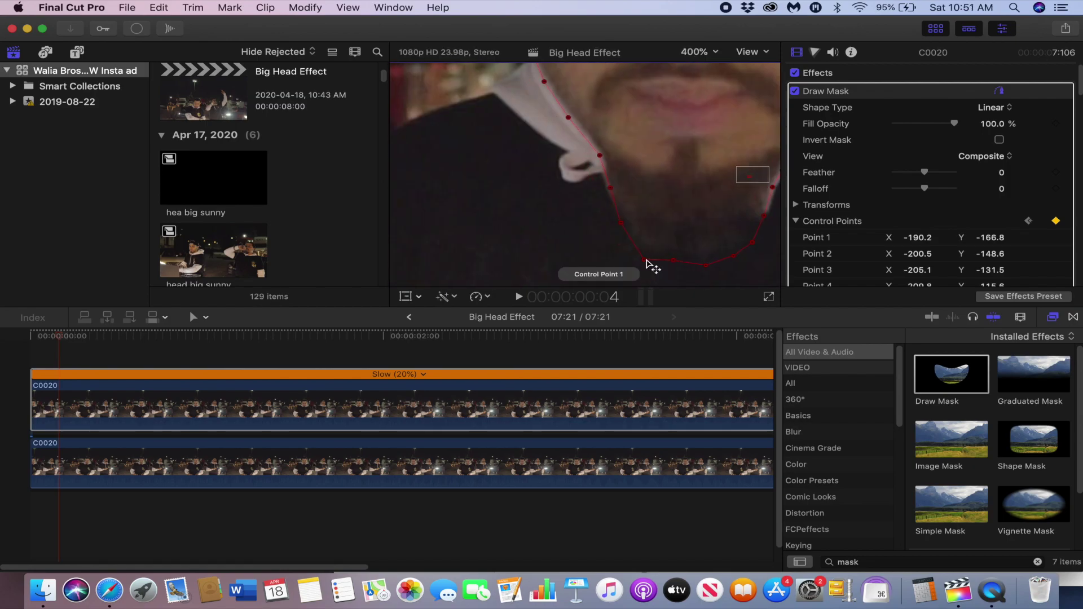
{"action": "left_click_drag", "start_coordinate": [648, 262], "coordinate": [653, 260]}
{"action": "left_click_drag", "start_coordinate": [751, 177], "coordinate": [751, 174]}
Step: Set the Draw Mask feather to -2 while checking the mask edges close up on both sides of the face
{"action": "key", "text": "shift+z"}
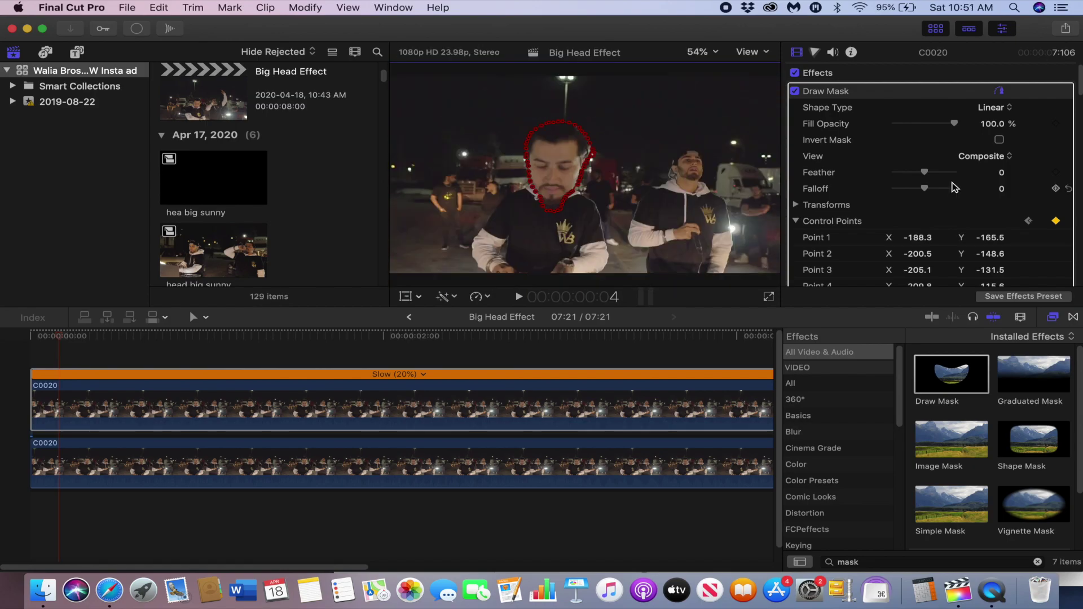
{"action": "left_click", "coordinate": [699, 52]}
{"action": "left_click", "coordinate": [705, 158]}
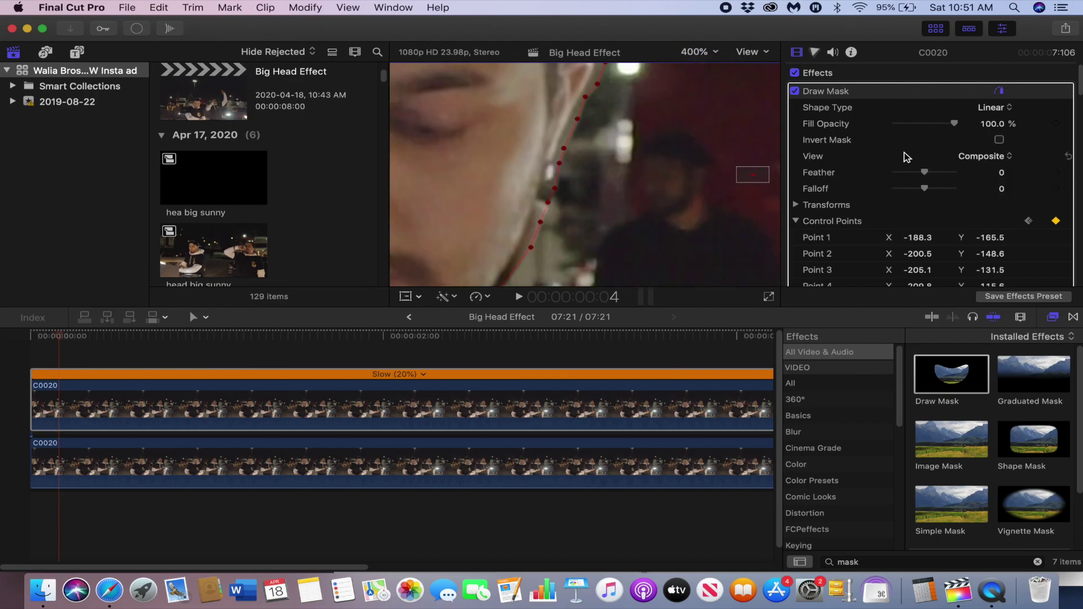
{"action": "left_click_drag", "start_coordinate": [925, 180], "coordinate": [921, 176]}
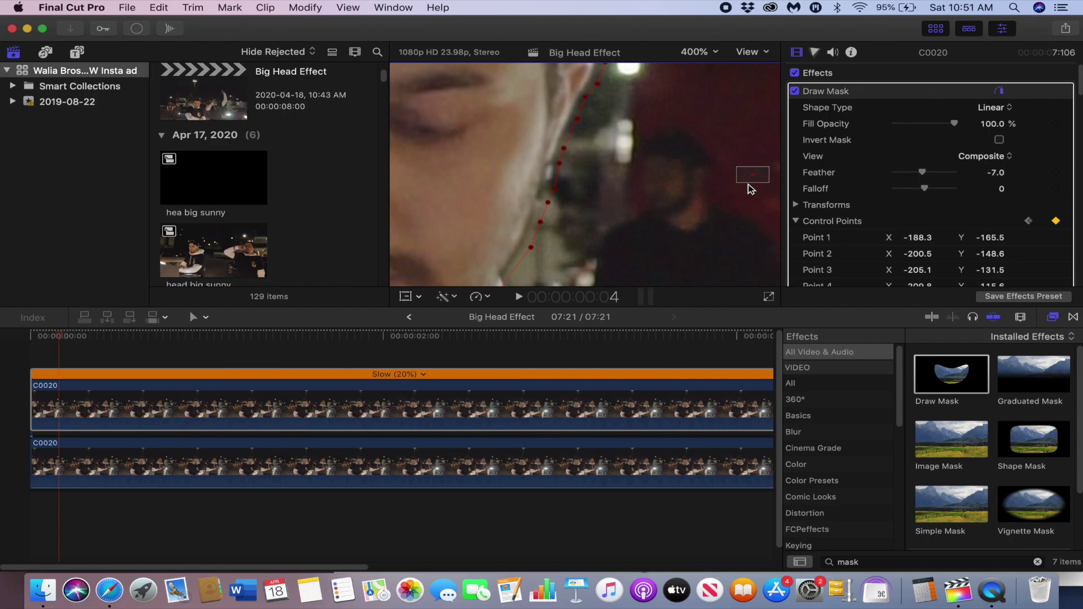
{"action": "left_click_drag", "start_coordinate": [749, 178], "coordinate": [745, 178]}
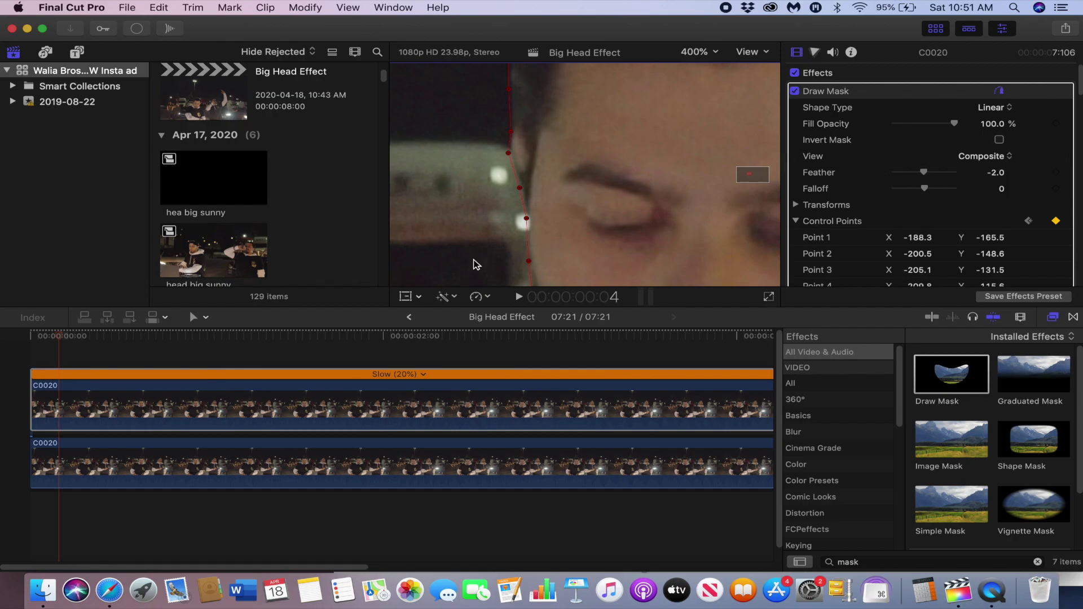
Step: Fit the whole frame in the viewer and play the big head effect from the start
{"action": "left_click", "coordinate": [700, 52]}
{"action": "left_click", "coordinate": [703, 69]}
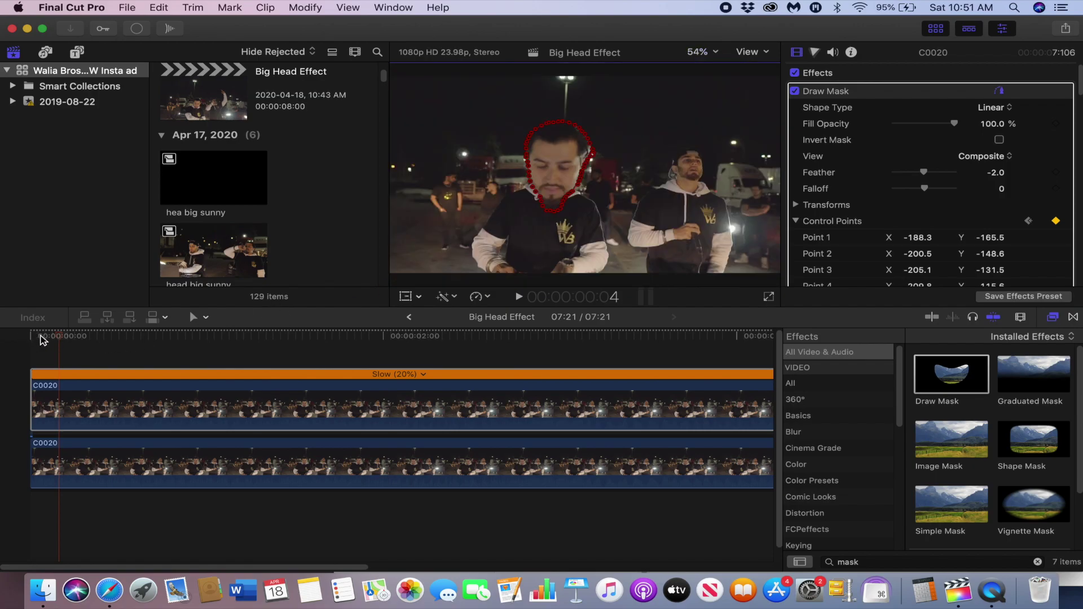
{"action": "key", "text": "space"}
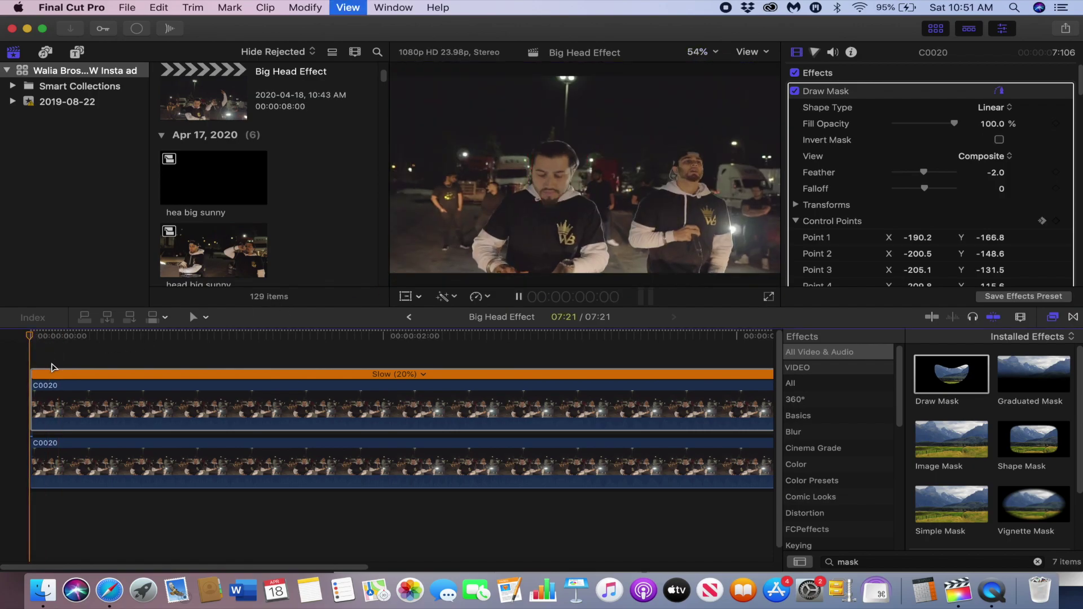
Step: Set the masked head clip's position to X 64.6 px, Y 43.6 px at frame 3
{"action": "left_click", "coordinate": [48, 361]}
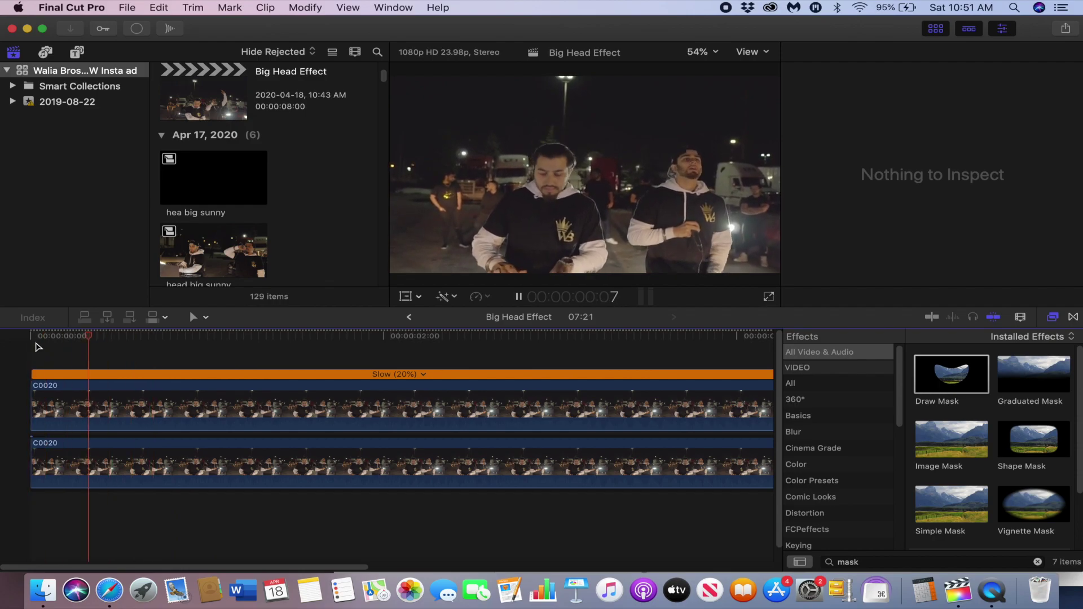
{"action": "left_click", "coordinate": [35, 347]}
{"action": "scroll", "coordinate": [960, 199], "scroll_direction": "down", "scroll_amount": 8}
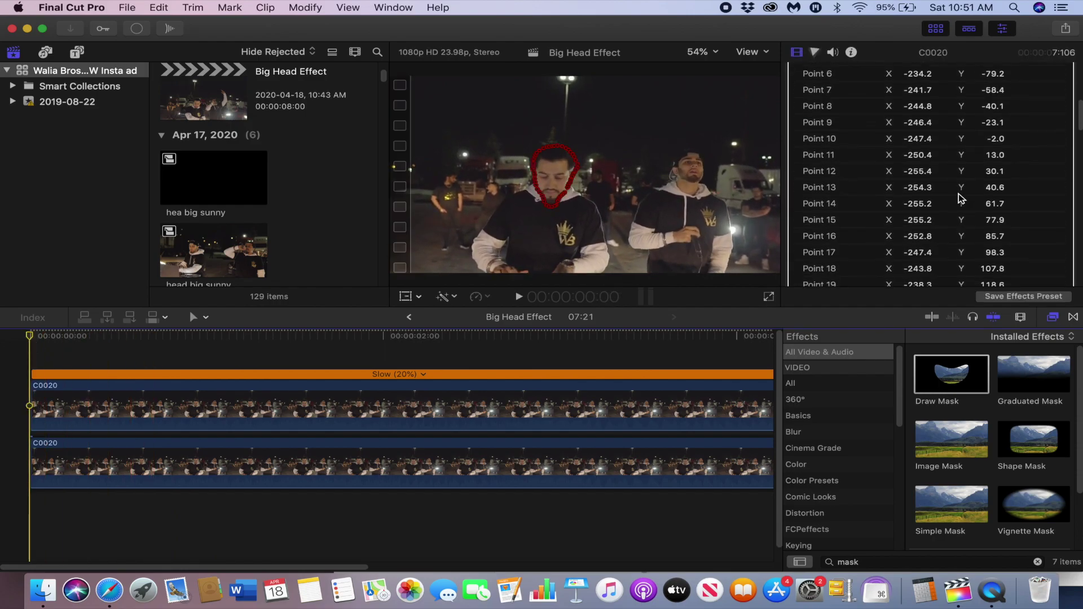
{"action": "scroll", "coordinate": [961, 199], "scroll_direction": "down", "scroll_amount": 15}
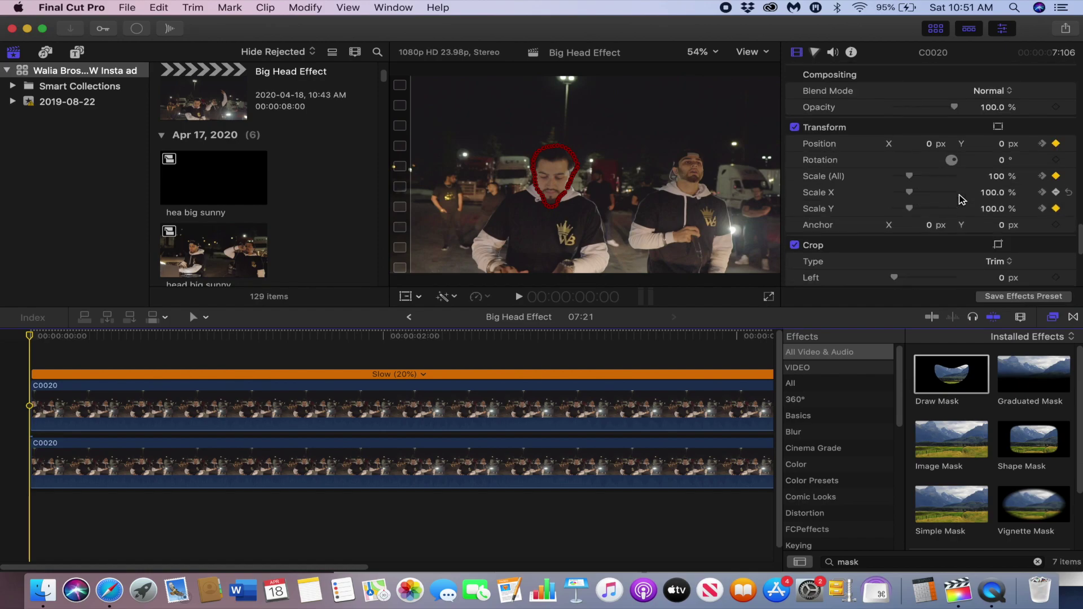
{"action": "left_click", "coordinate": [535, 416]}
{"action": "key", "text": "Right"}
{"action": "key", "text": "Left"}
{"action": "key", "text": "Right"}
{"action": "key", "text": "Right"}
{"action": "key", "text": "Right"}
{"action": "left_click", "coordinate": [923, 148]}
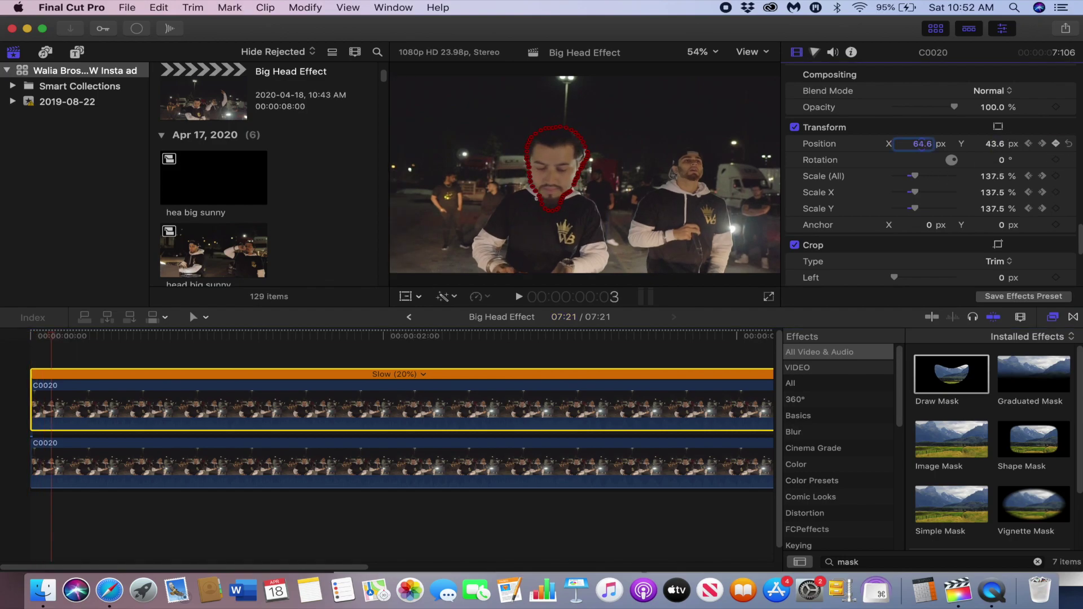
Step: Examine the head's position, scale and mask frame by frame from frame 4 through the shrink back to normal size
{"action": "key", "text": "Right"}
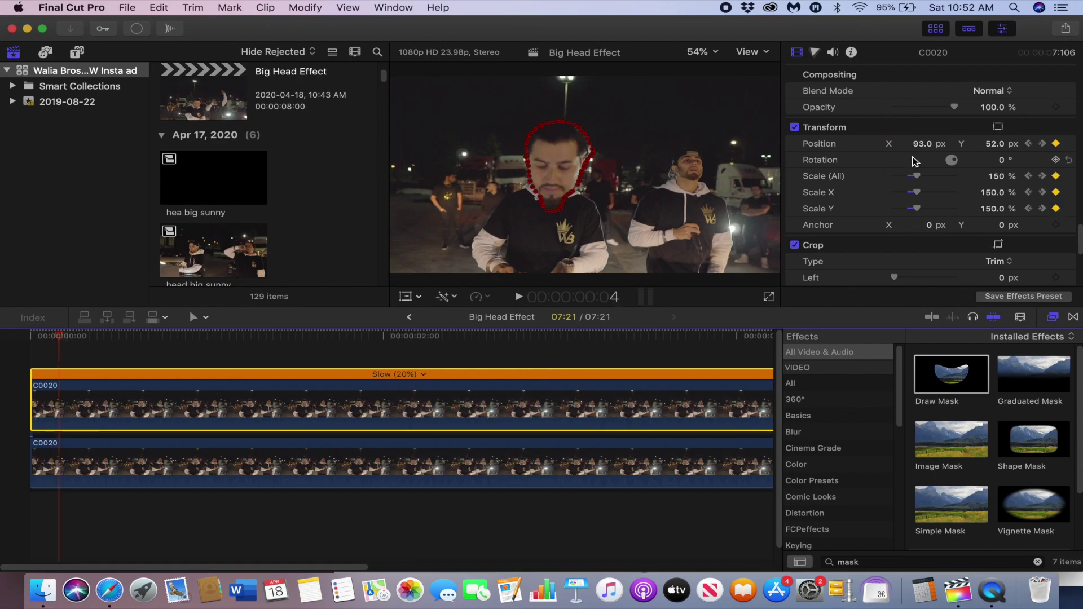
{"action": "key", "text": "Right"}
{"action": "key", "text": "Right"}
{"action": "key", "text": "Right"}
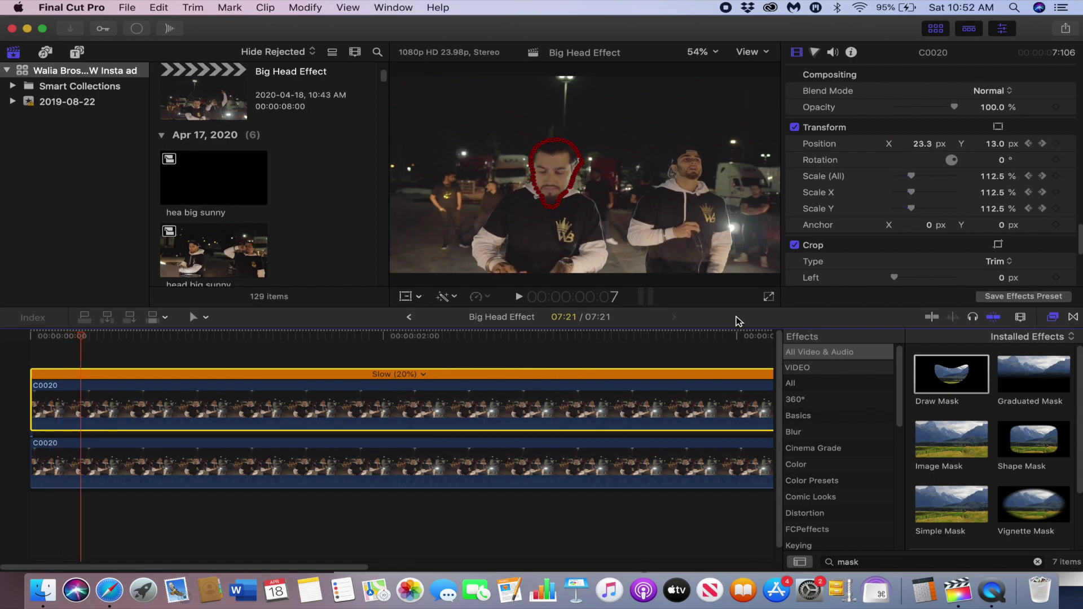
{"action": "key", "text": "Right"}
Step: Play the big head effect repeatedly from the start of the timeline to review the motion
{"action": "key", "text": "space"}
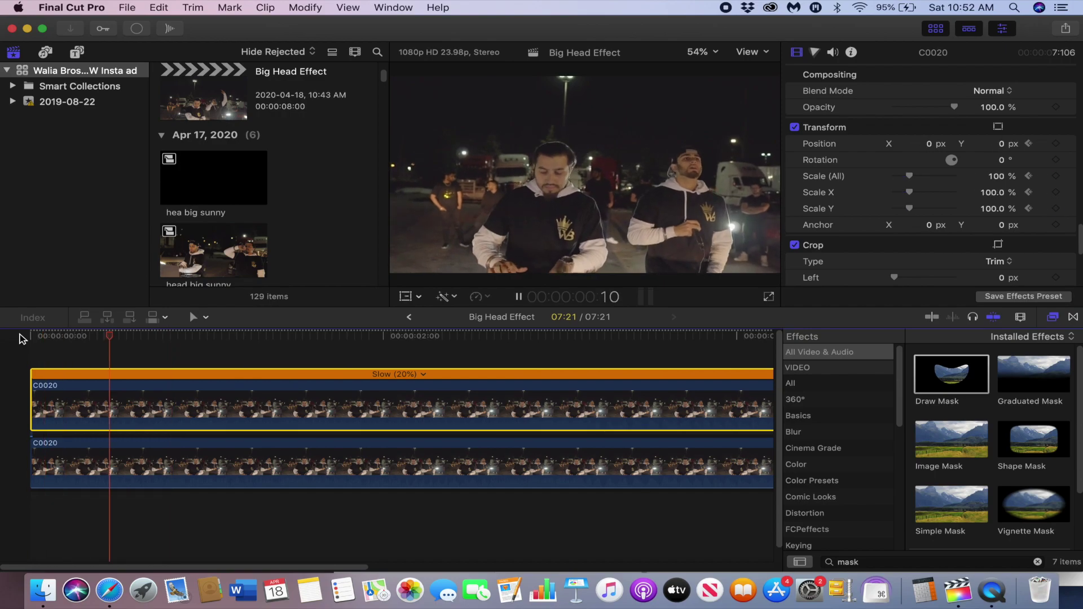
{"action": "key", "text": "space"}
{"action": "left_click", "coordinate": [25, 337]}
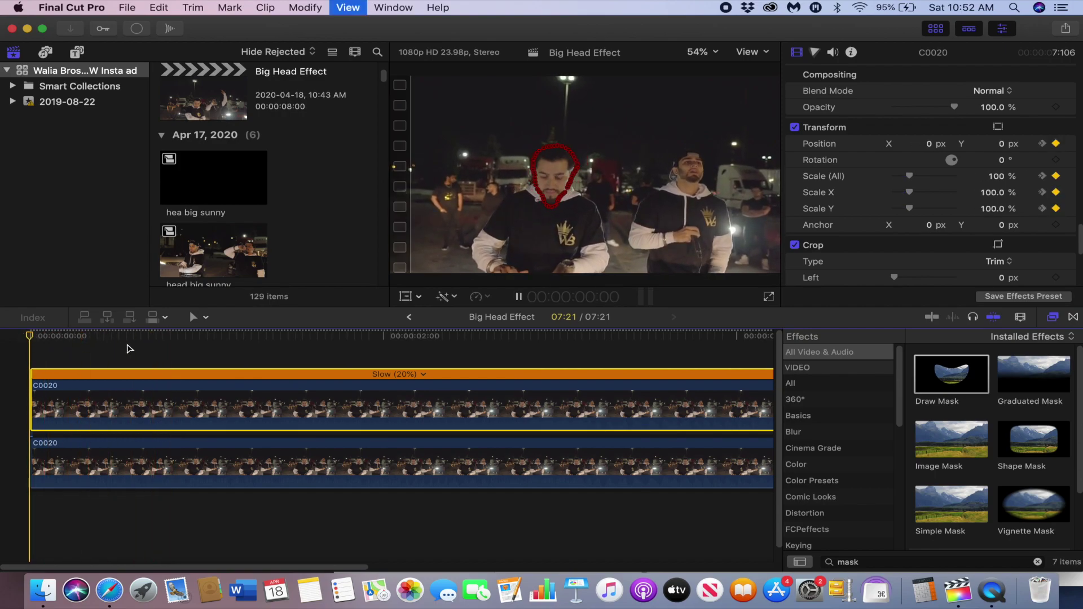
{"action": "left_click", "coordinate": [62, 347]}
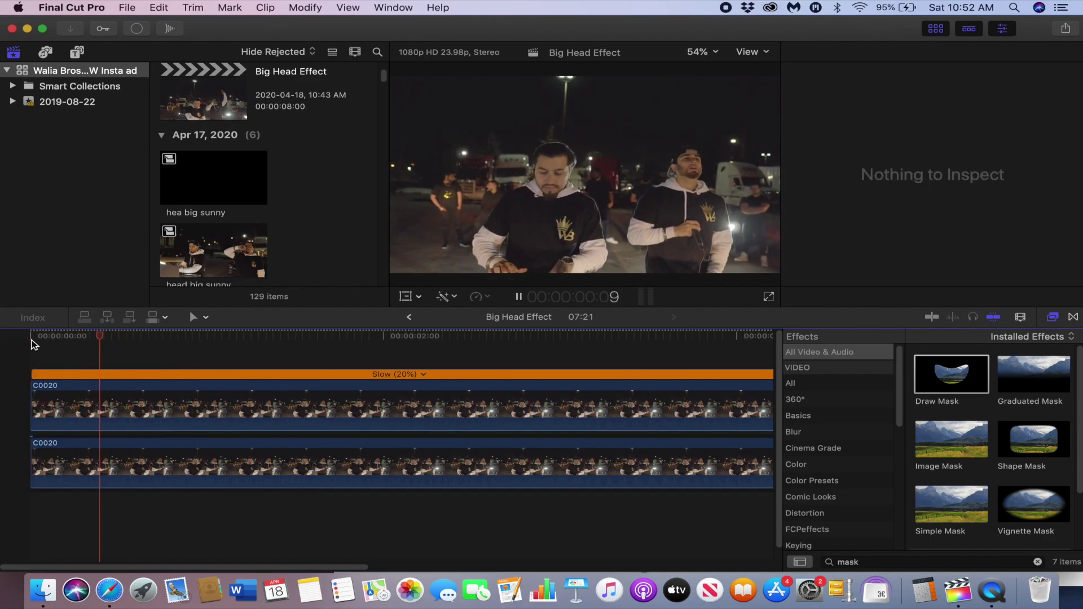